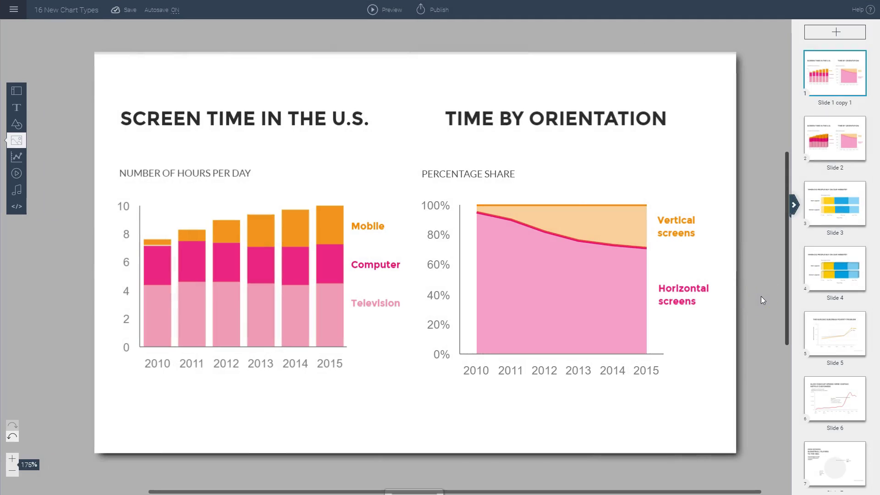
- Select the Time by Orientation area chart and the screen time bar chart on the first slide
left_click(619, 259)
left_click(259, 251)
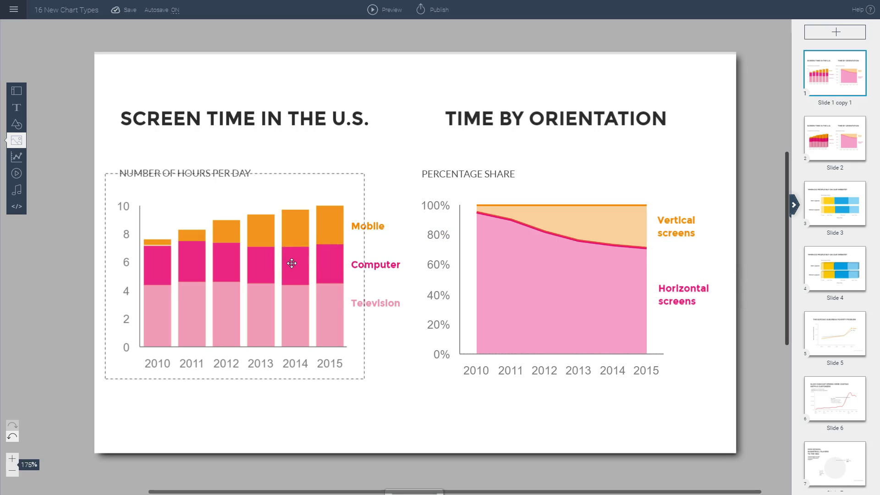
left_click(497, 286)
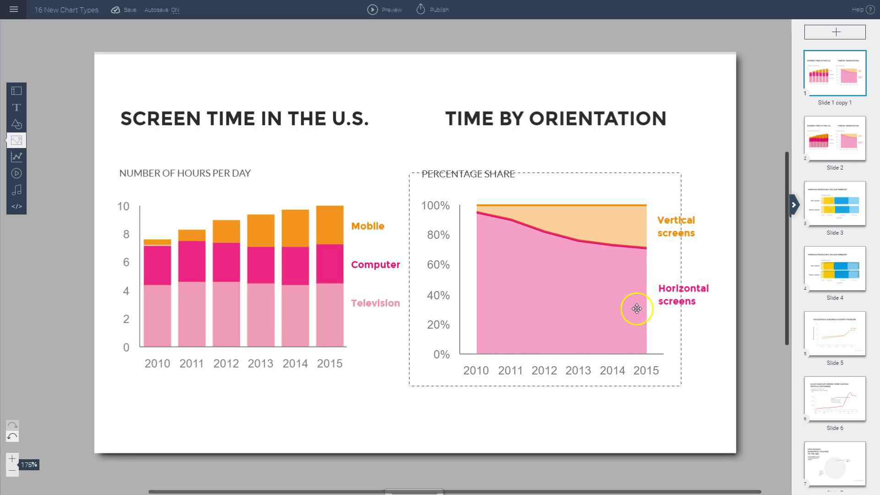
- Step through slides 2–5, comparing the 3-D and flat bar charts, ending on the suburban poverty chart
left_click(833, 145)
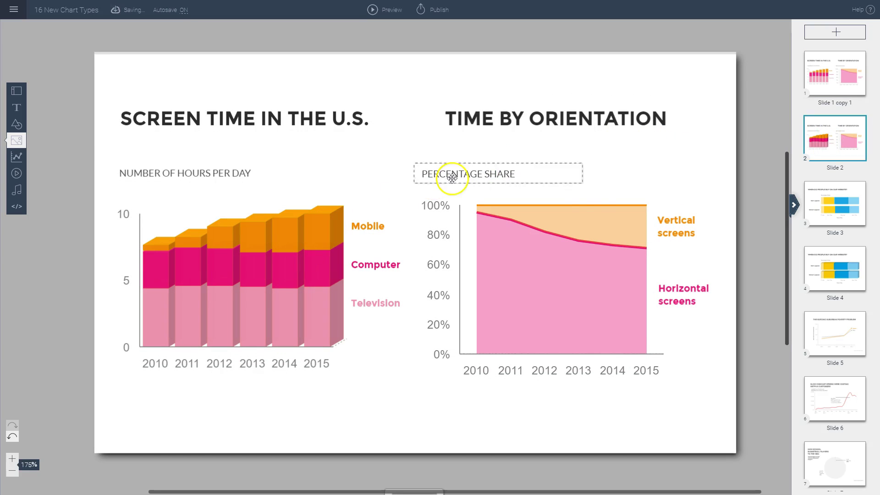
left_click(841, 214)
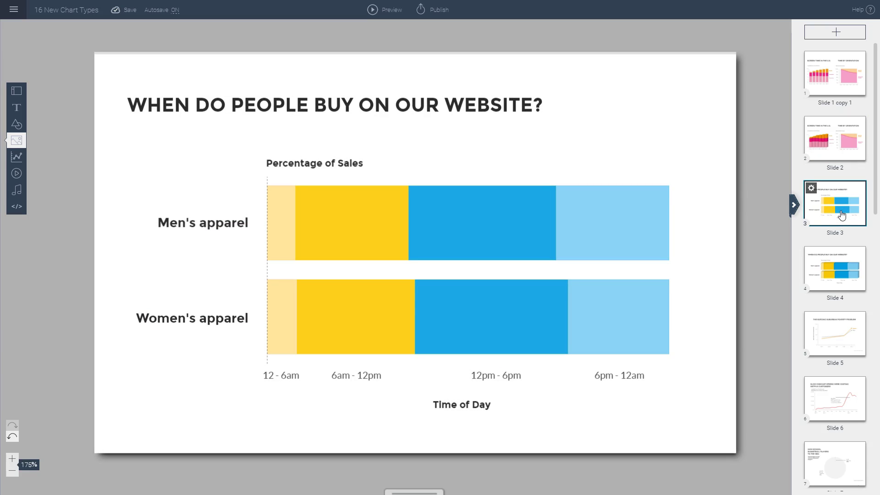
left_click(841, 271)
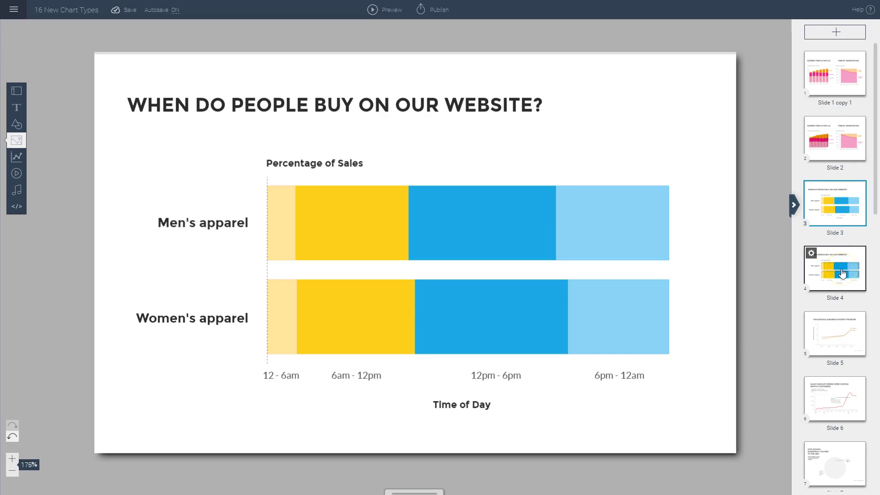
left_click(841, 272)
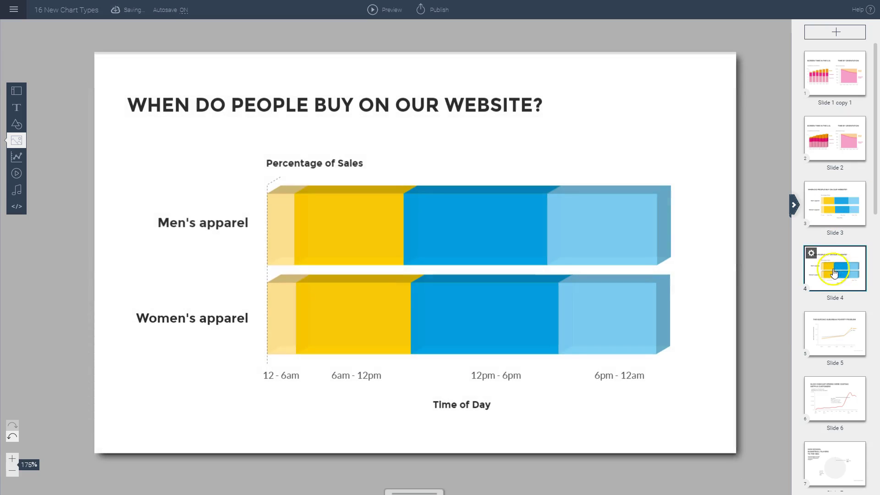
left_click(610, 221)
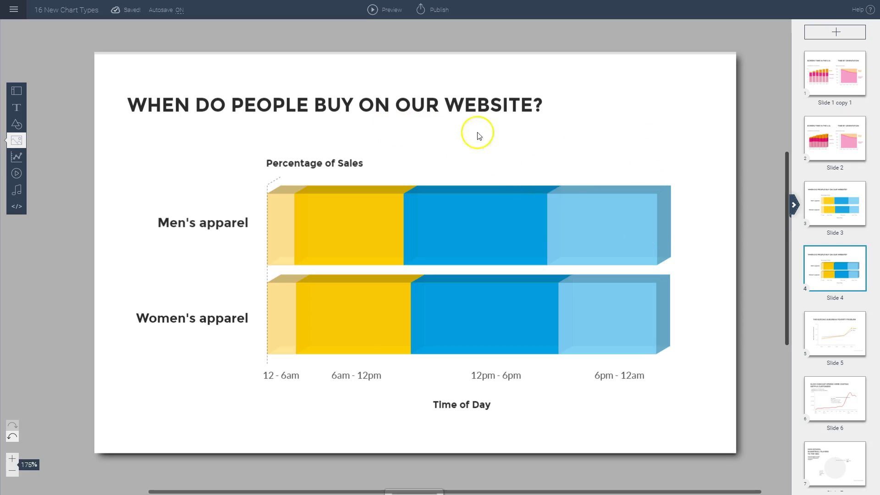
left_click(836, 329)
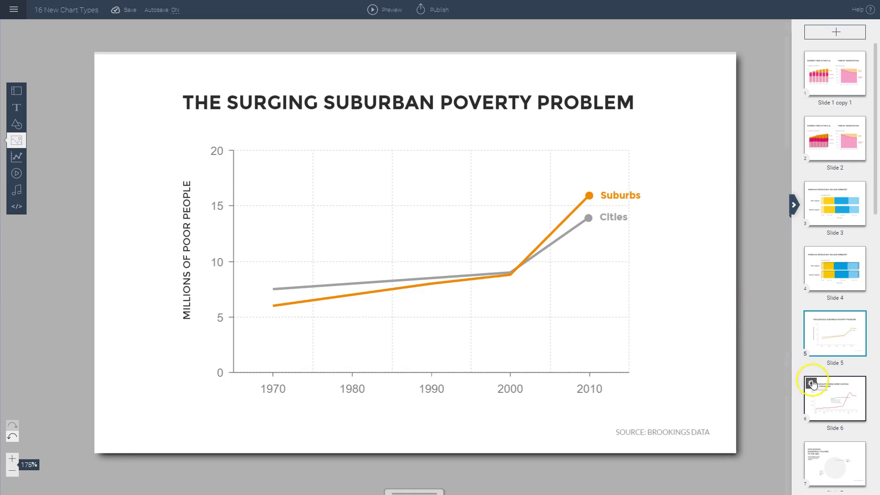
- Show Slide 6's Comcast and Netflix line chart and scroll the slide panel down
left_click(833, 401)
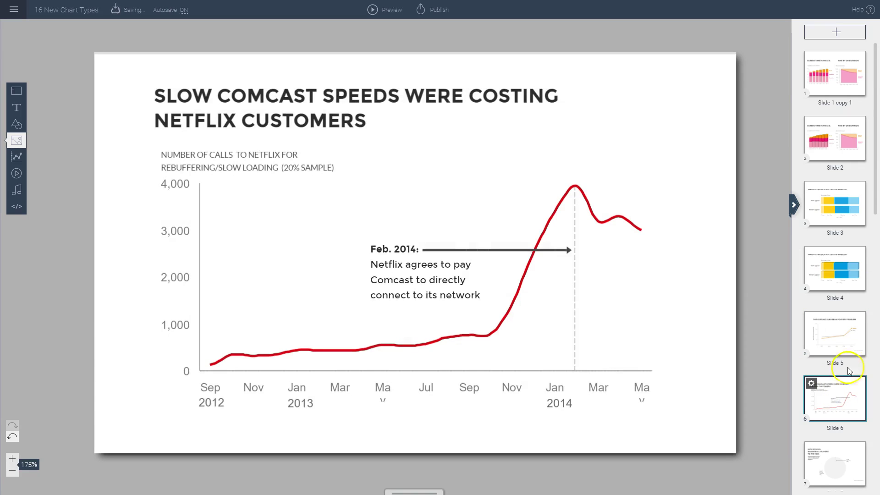
left_click_drag(877, 195, 876, 262)
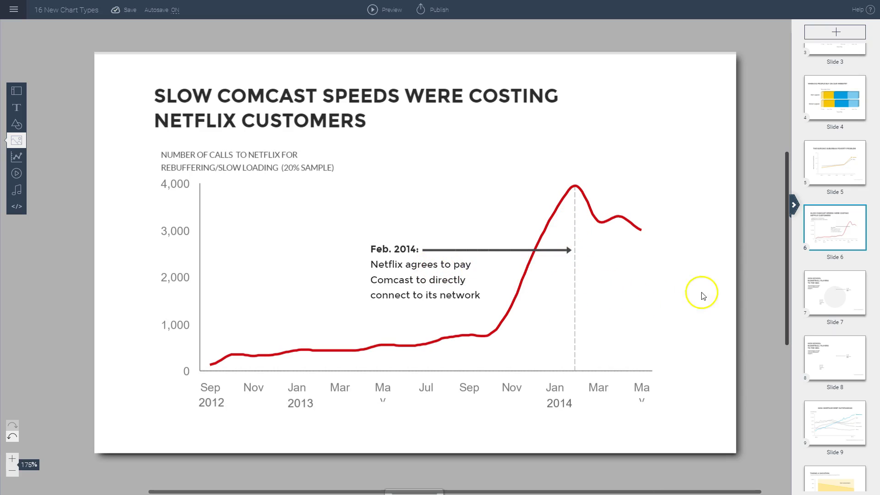
- Select the basketball players pie chart on Slide 7, then view Slide 8's 3-D pie
left_click(842, 298)
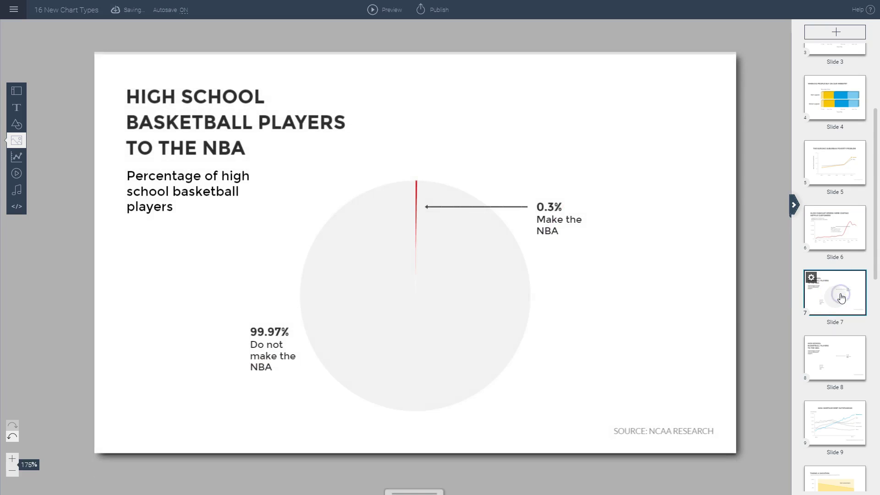
left_click_drag(875, 259, 875, 296)
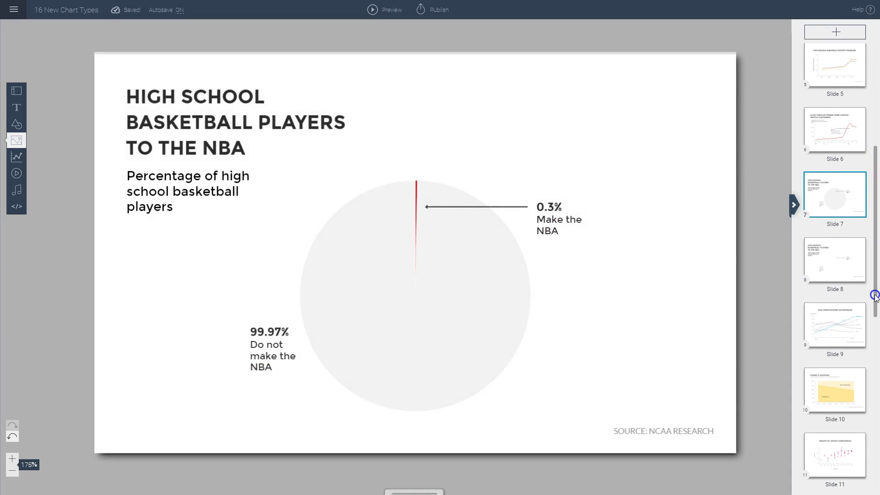
left_click(422, 189)
mouse_move(417, 186)
left_mouse_down()
mouse_move(416, 265)
mouse_move(414, 188)
mouse_move(460, 204)
mouse_move(518, 279)
mouse_move(591, 312)
left_mouse_up()
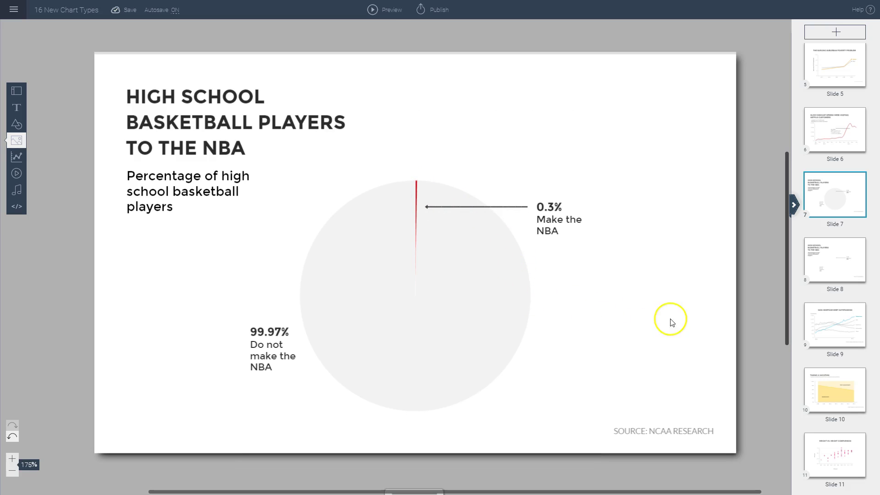
left_click(811, 252)
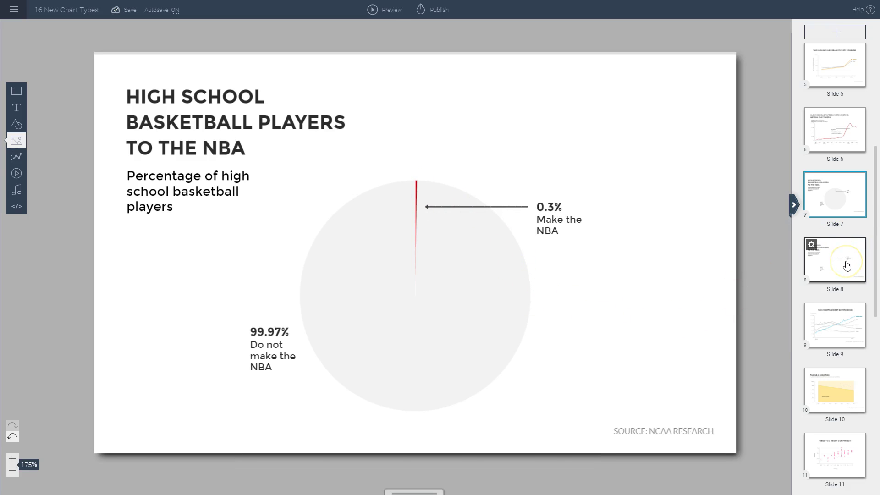
left_click(846, 266)
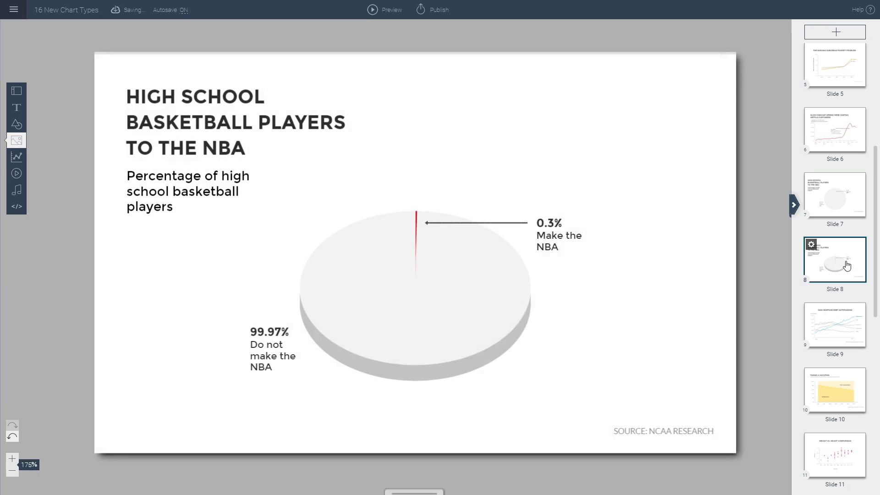
mouse_move(850, 289)
left_mouse_down()
mouse_move(857, 295)
mouse_move(845, 327)
left_mouse_up()
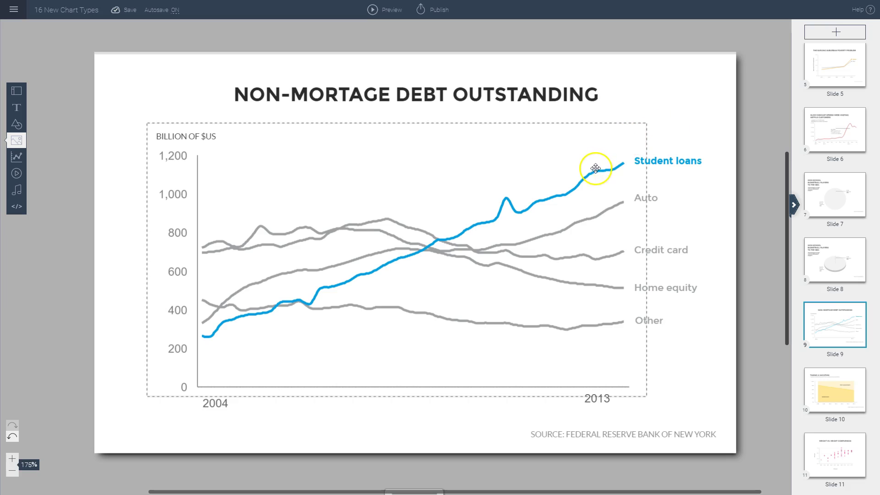
- View Slide 10's vacation area chart, Slide 11's weight–height scatter, then Slide 12's radar charts
left_click(829, 384)
left_click_drag(873, 307, 875, 349)
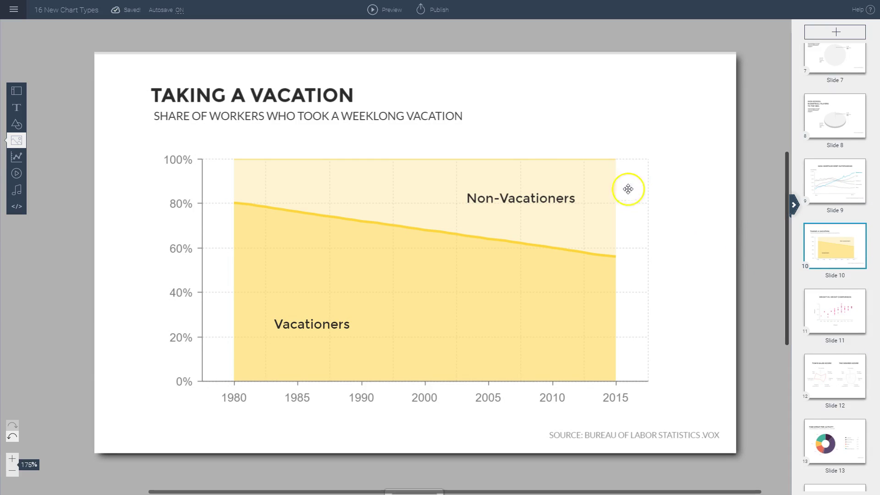
left_click(626, 188)
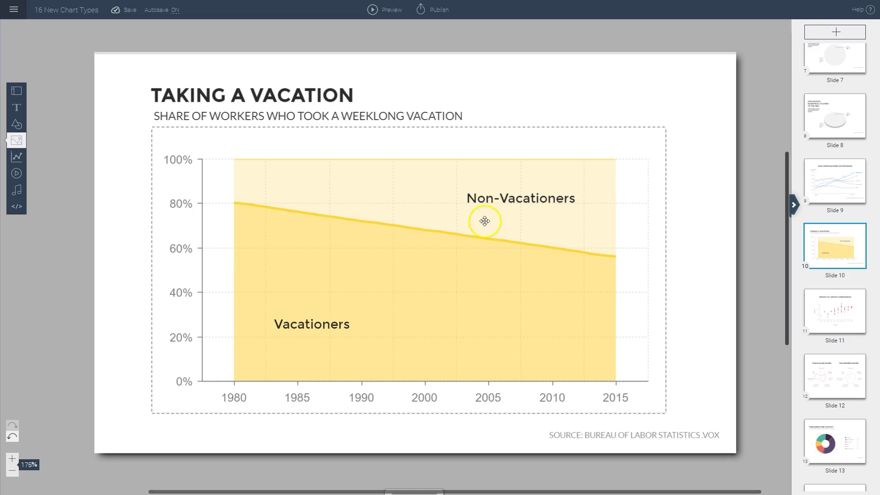
left_click(733, 326)
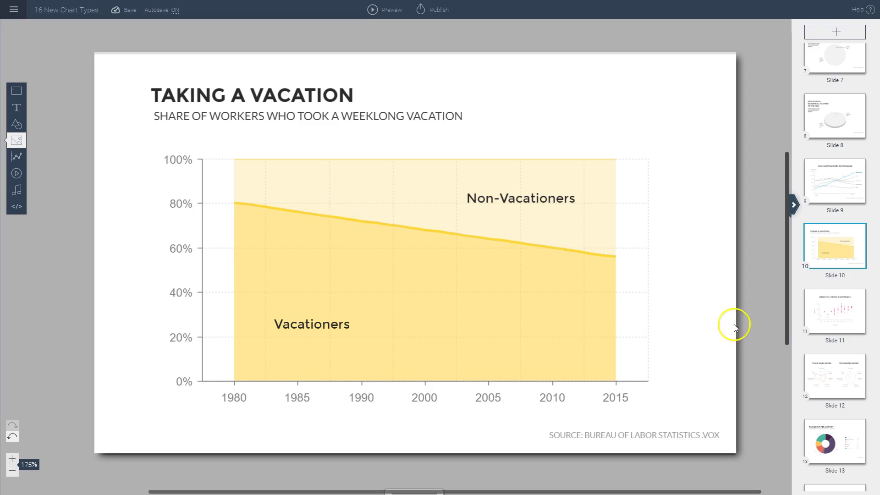
left_click(855, 323)
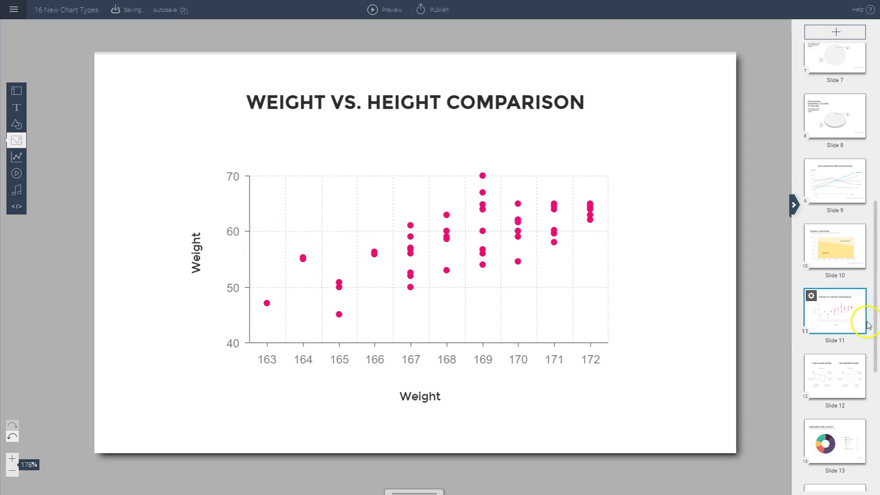
left_click_drag(875, 328, 874, 399)
left_click(844, 193)
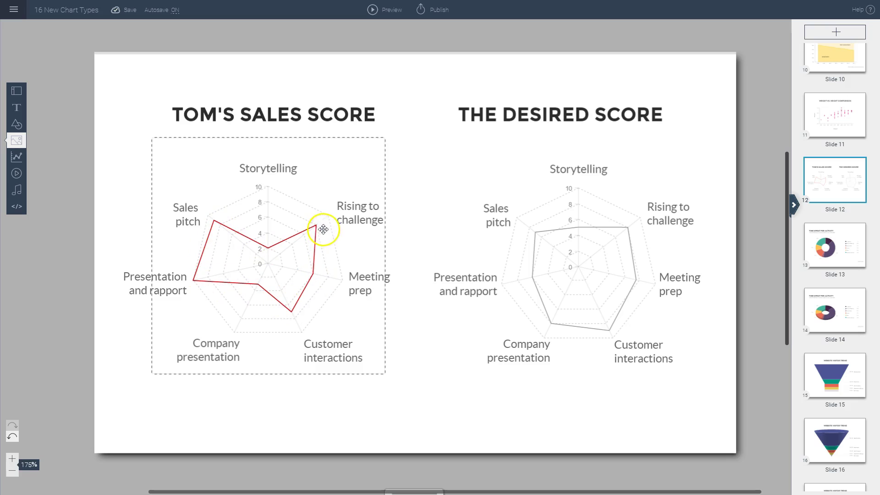
- Select the Desired Score radar chart, then show Slide 13's Time Spent per Activity donut
left_click(460, 252)
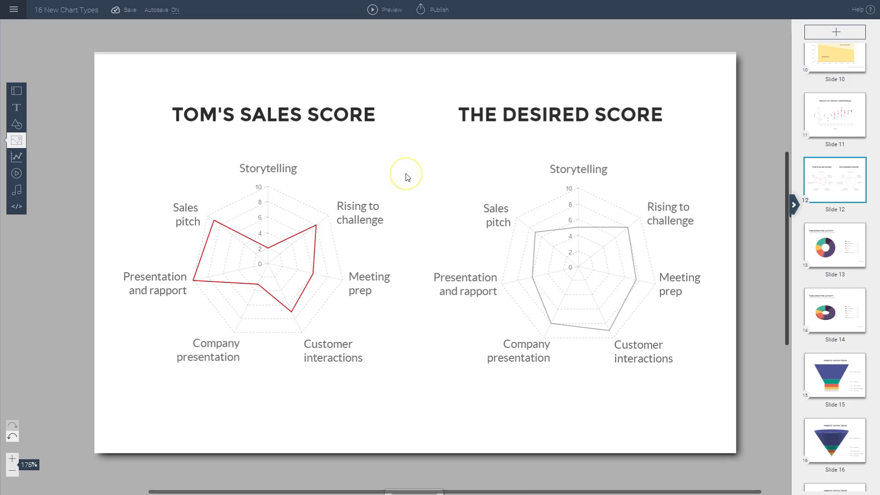
left_click(830, 257)
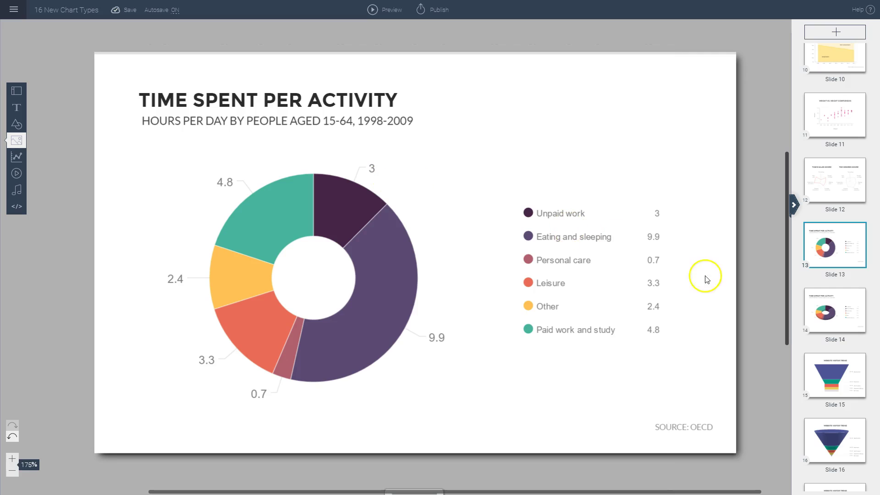
- View Slide 14's 3-D donut and Slide 15's Website Visitor Trend funnel, selecting its label
left_click(835, 322)
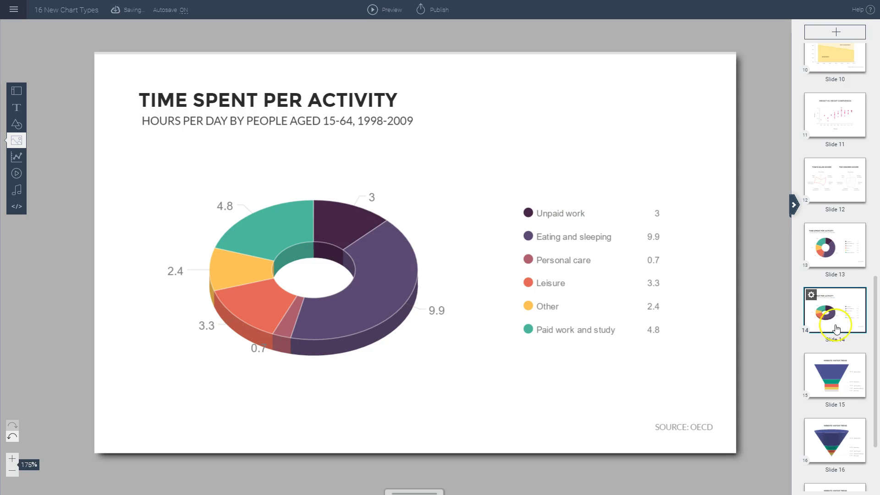
left_click(843, 376)
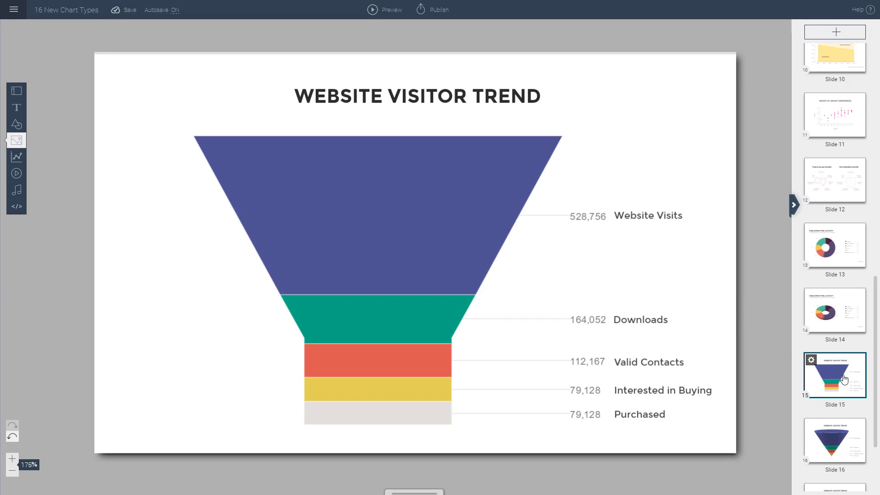
left_click(664, 224)
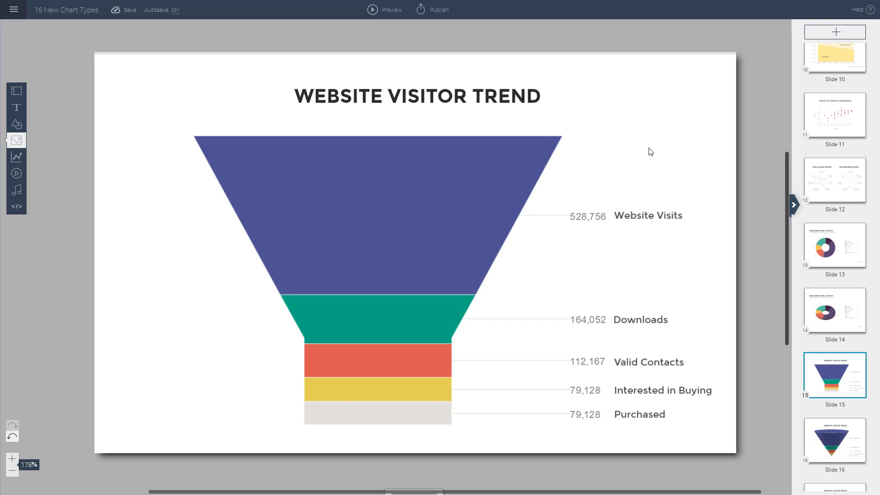
left_click(637, 145)
- Select the flat funnel chart, then show Slide 16's cone funnel
left_click(621, 187)
left_click(631, 194)
left_click(620, 197)
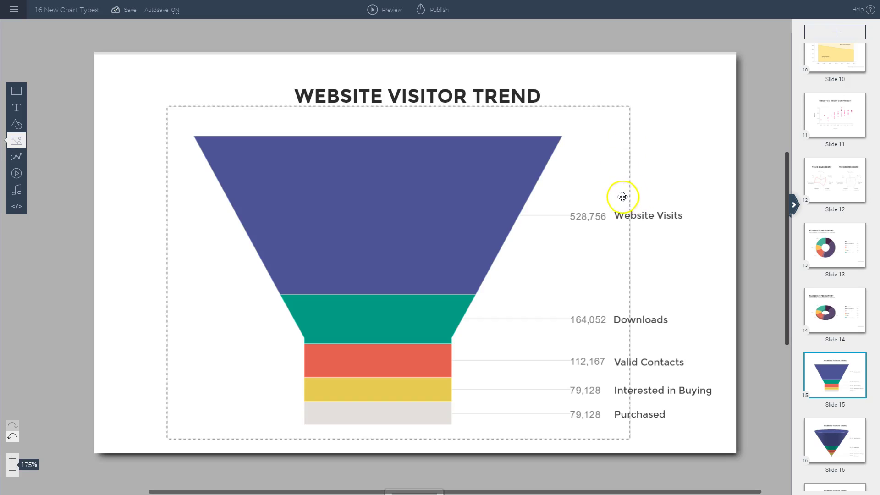
left_click(625, 98)
left_click(603, 197)
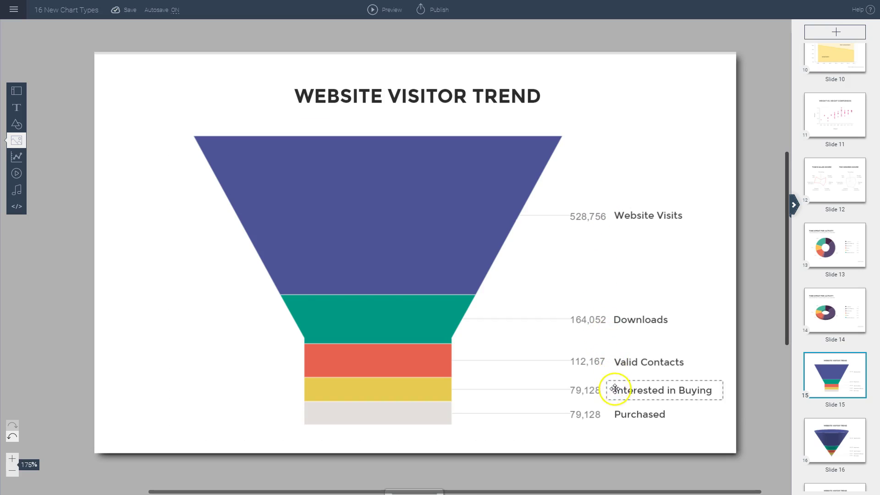
left_click(833, 435)
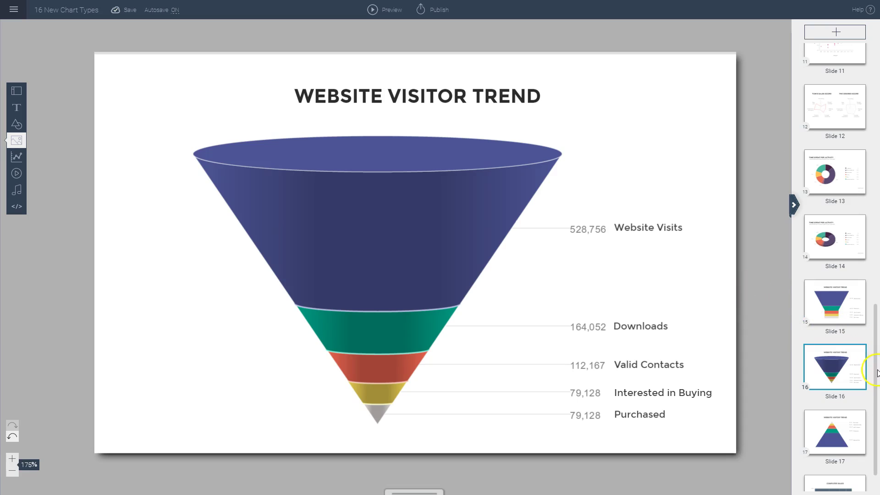
- View Slide 17's pyramid chart and Slide 18's Computer Sales chart
left_click_drag(876, 375, 876, 395)
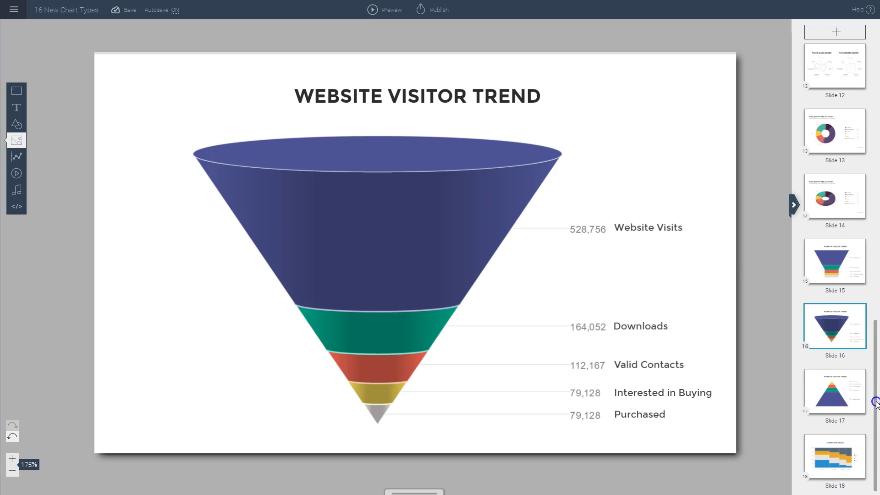
left_click(837, 398)
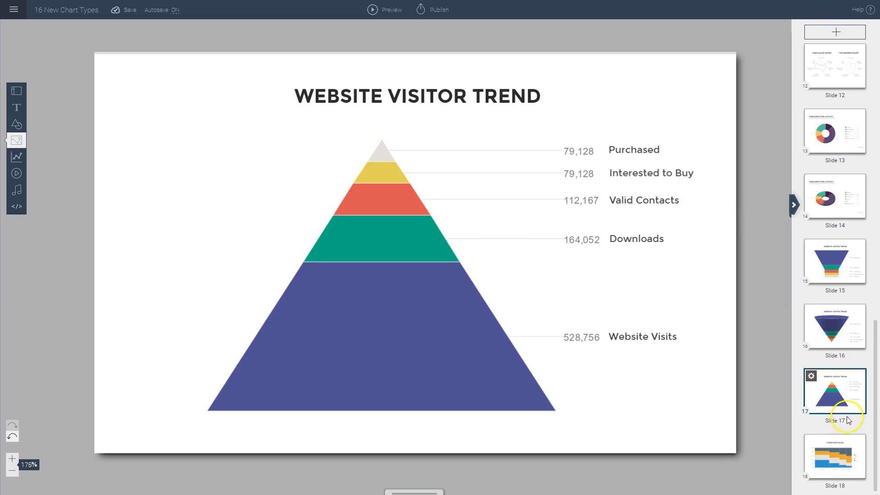
left_click(834, 456)
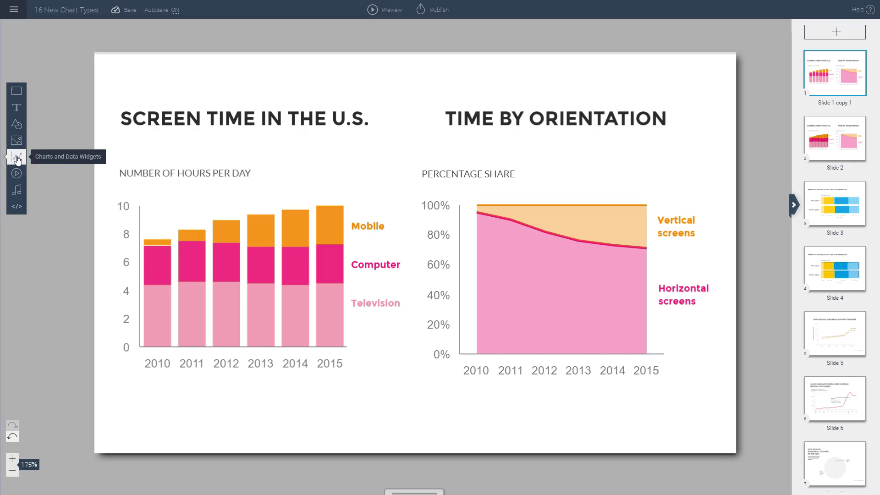
- Add a Graph Engine chart and bring up its Google Spreadsheet Public Url import field
left_click(18, 158)
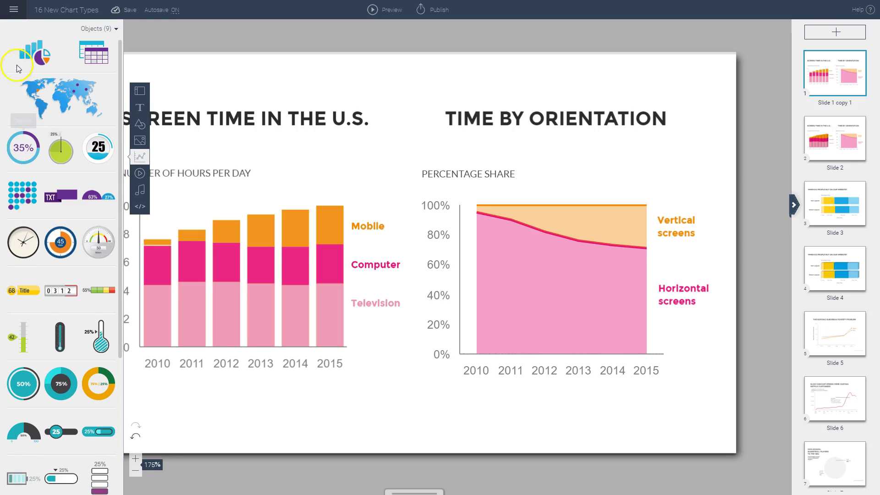
left_click(30, 51)
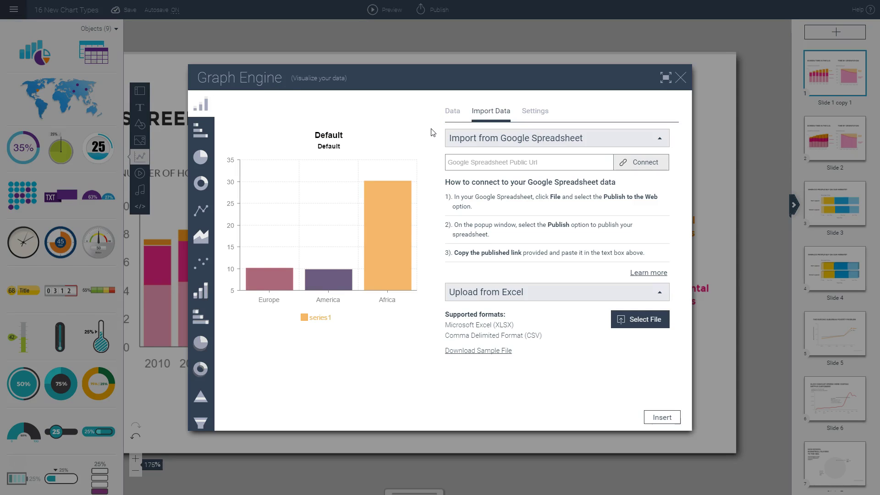
left_click(453, 114)
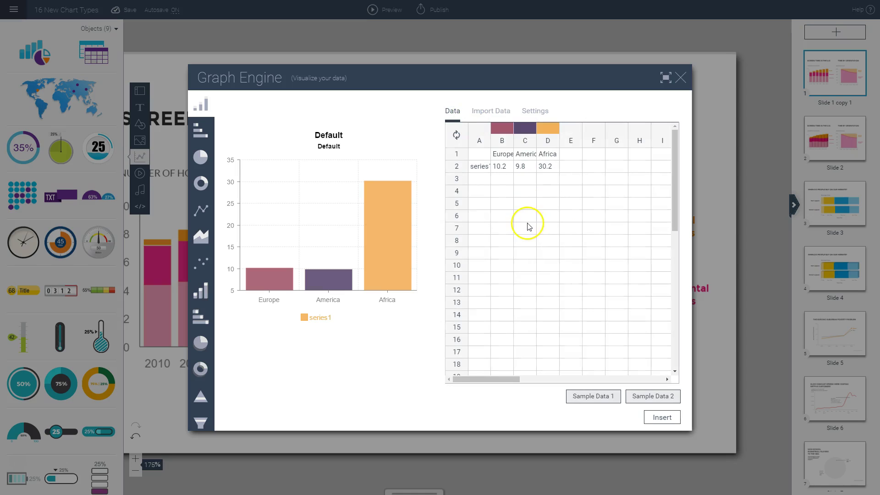
left_click(494, 114)
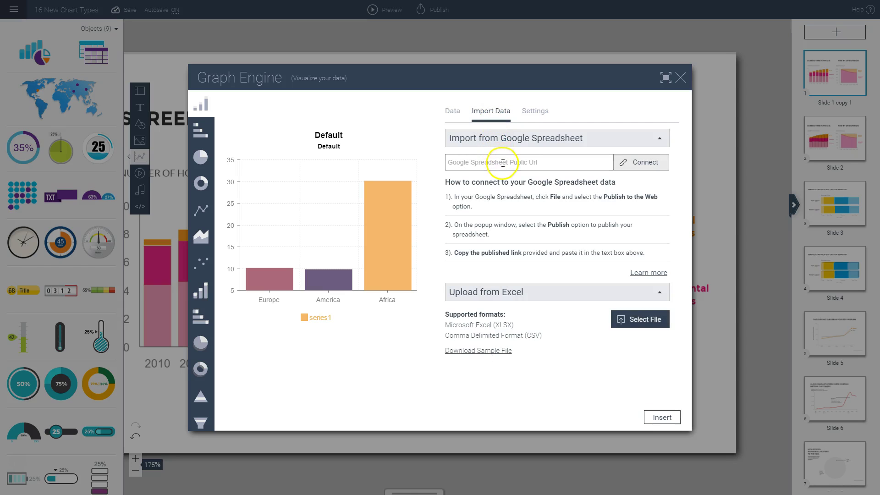
left_click(502, 163)
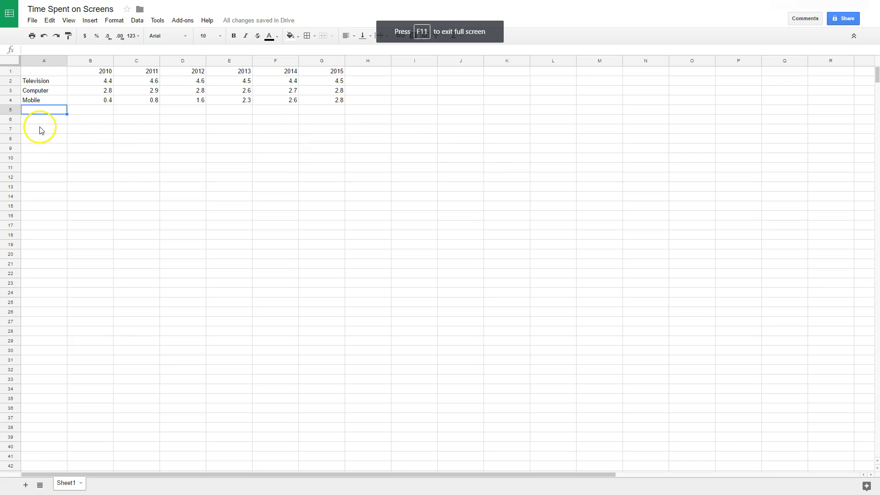
- Publish the 'Time Spent on Screens' spreadsheet to the web as an entire-document web page
left_click(39, 126)
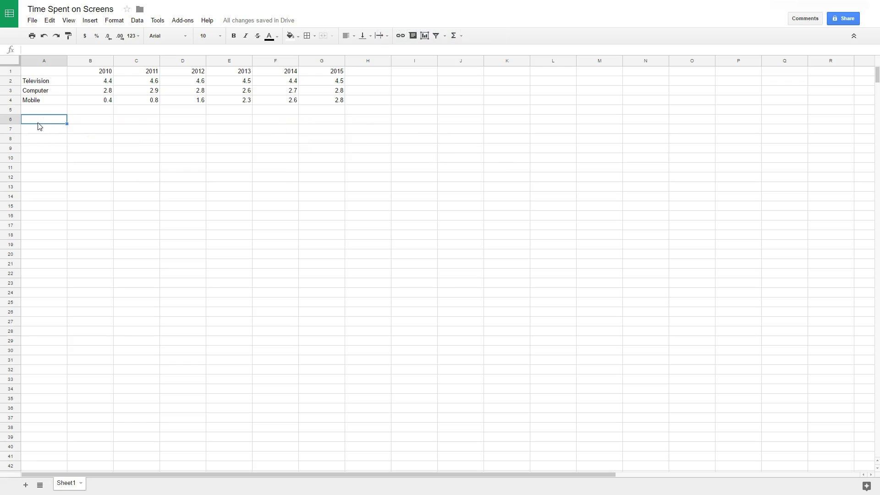
left_click(32, 21)
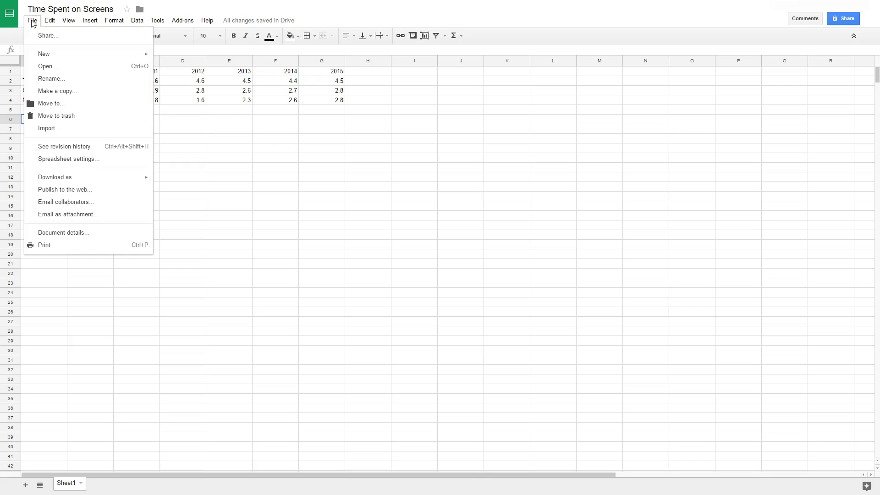
left_click(82, 192)
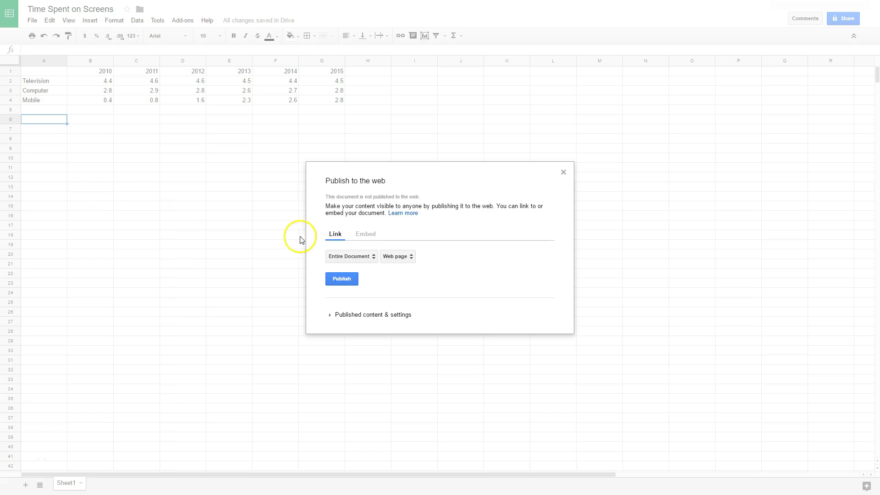
left_click(342, 279)
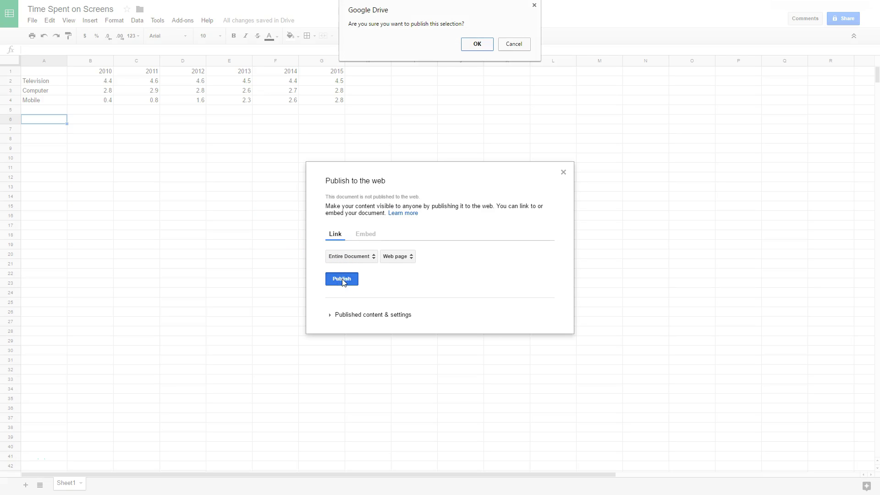
left_click(474, 43)
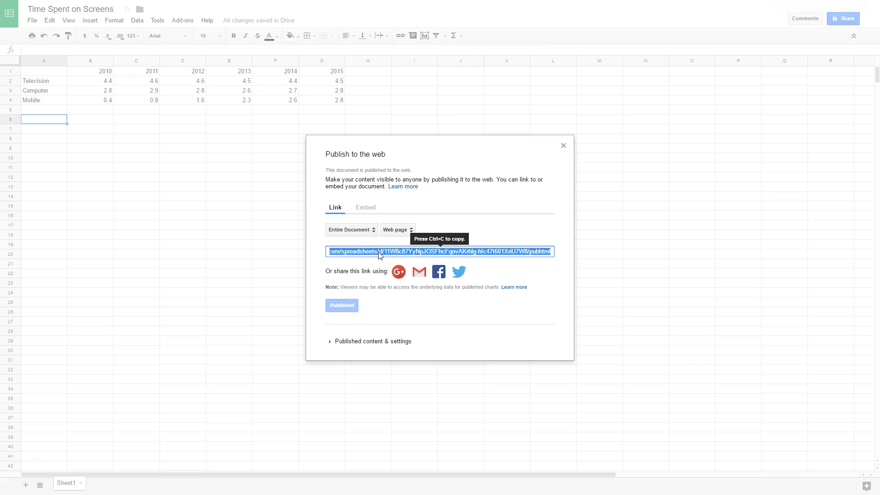
- Paste the published spreadsheet link into the Graph Engine Public Url field and connect
key("alt+Tab")
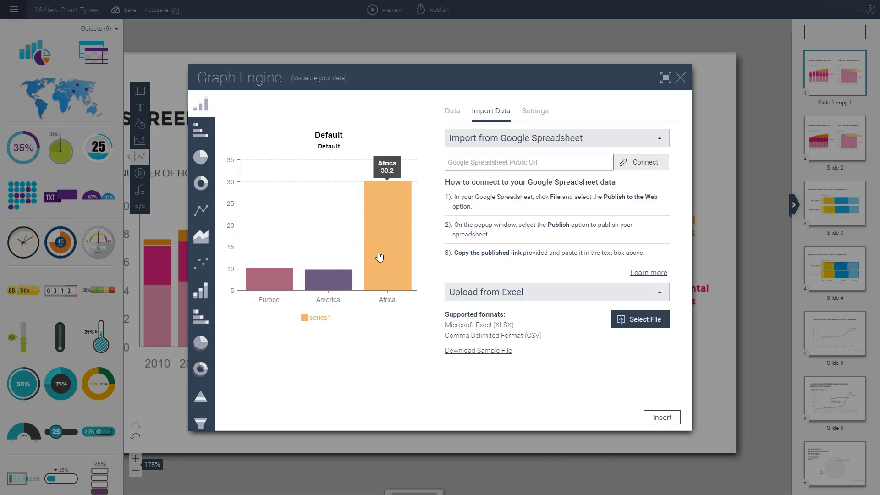
left_click(478, 168)
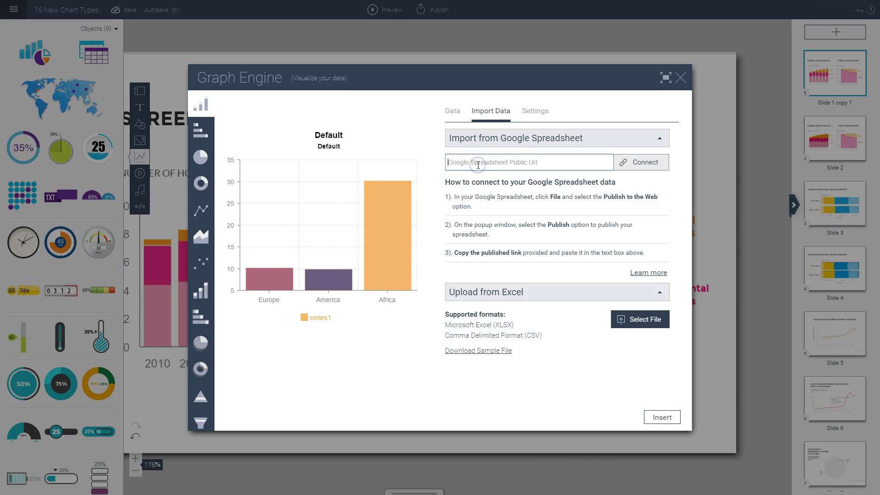
key("ctrl+v")
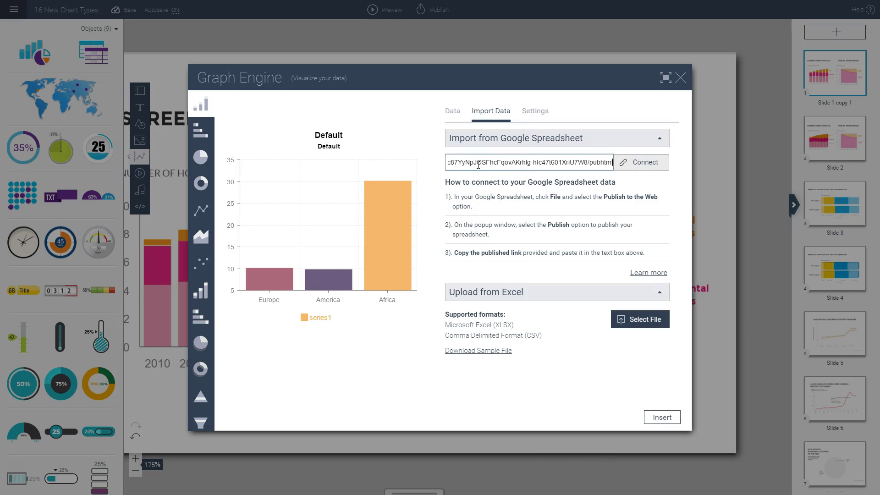
left_click(651, 168)
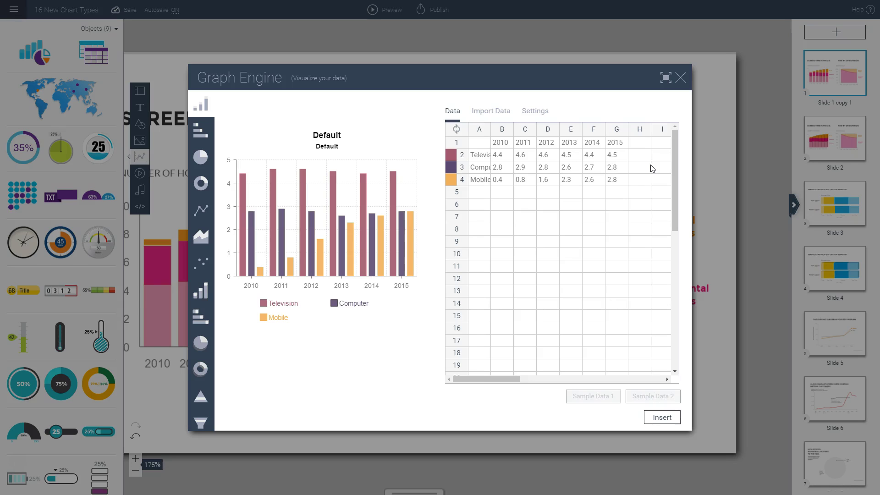
left_click(487, 113)
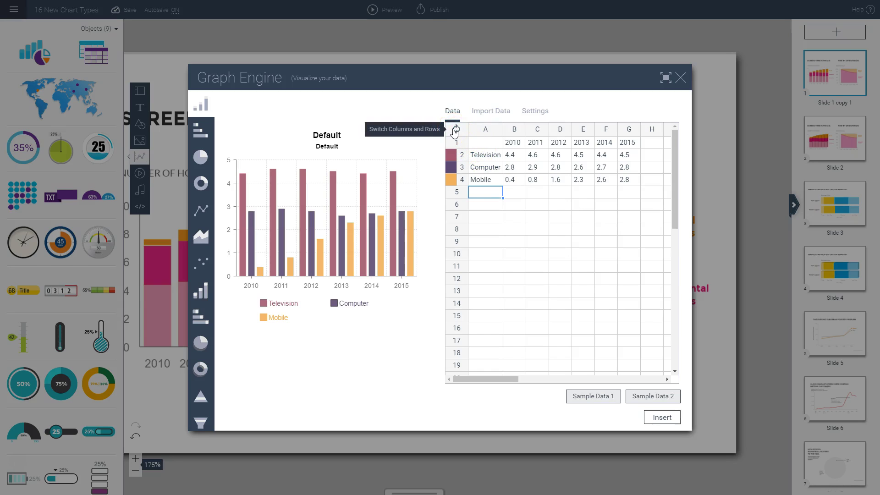
left_click(455, 130)
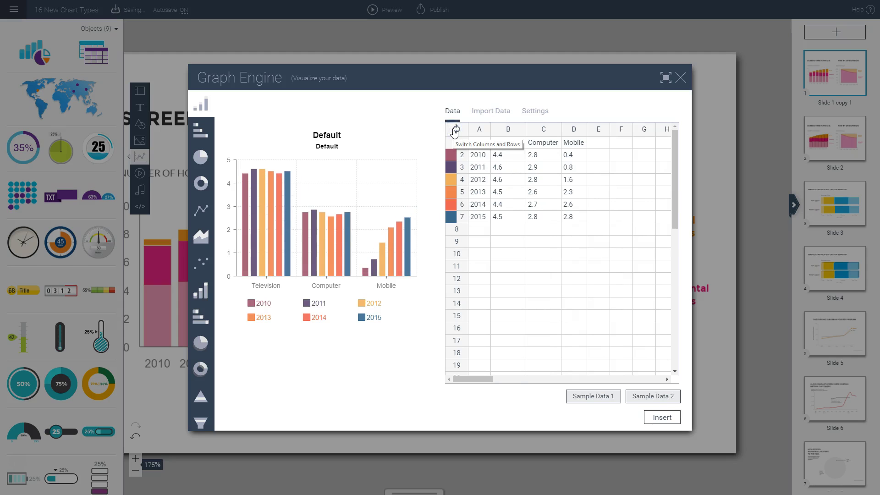
left_click(453, 130)
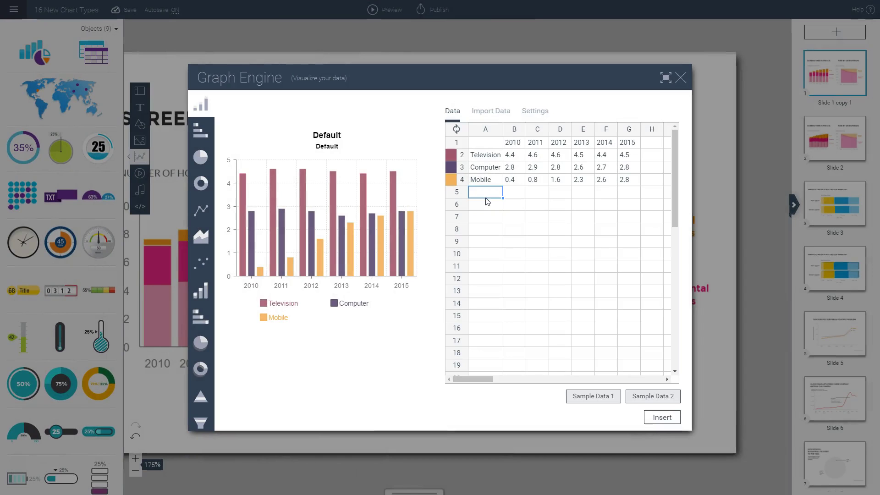
left_click(666, 79)
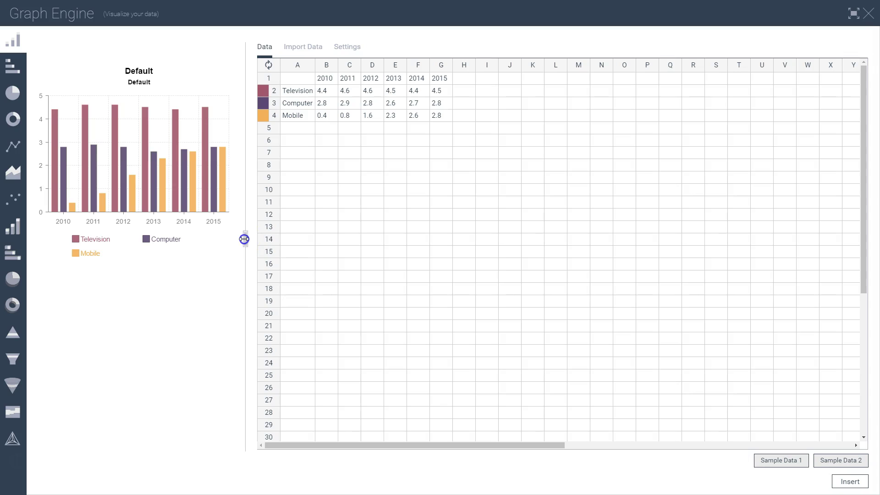
left_click_drag(243, 238, 483, 255)
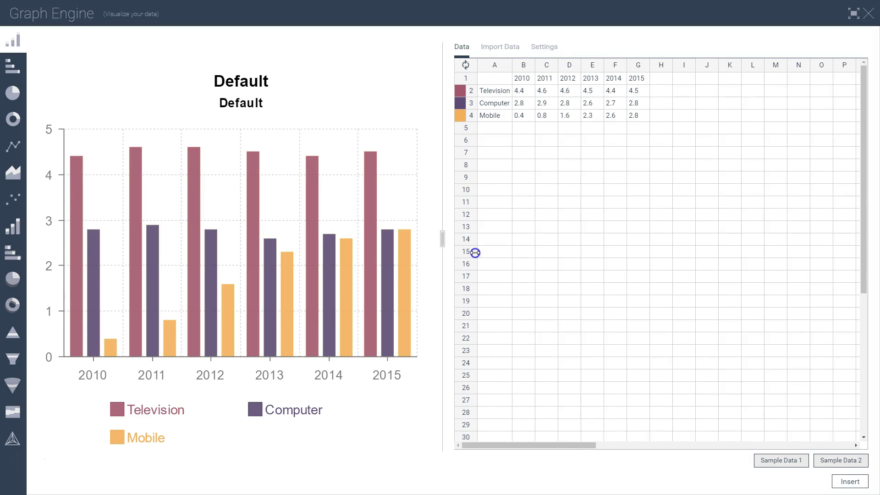
left_click_drag(447, 241, 320, 232)
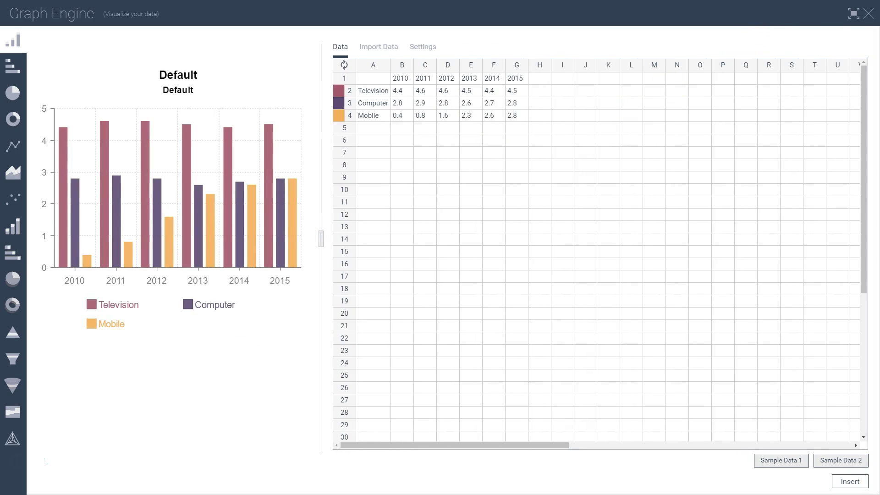
left_click(853, 13)
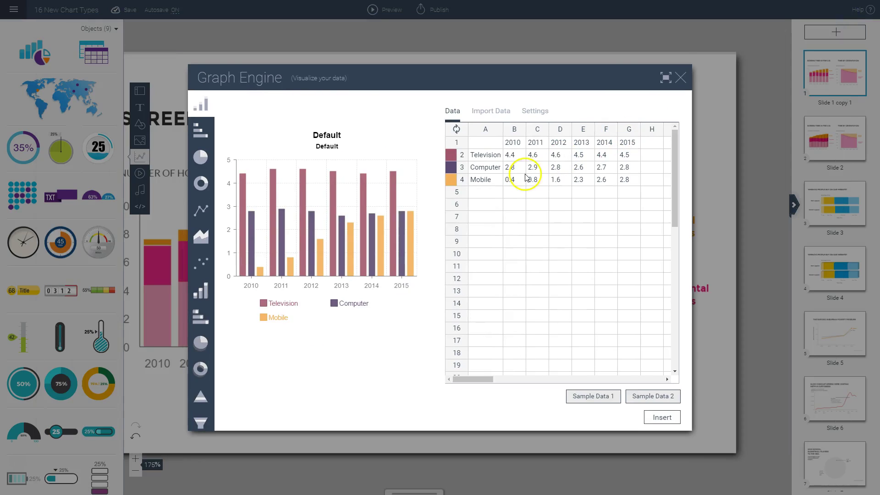
- Open the Graph Engine with the default Television, Computer and Mobile bar chart for 2010–2015
left_click(481, 220)
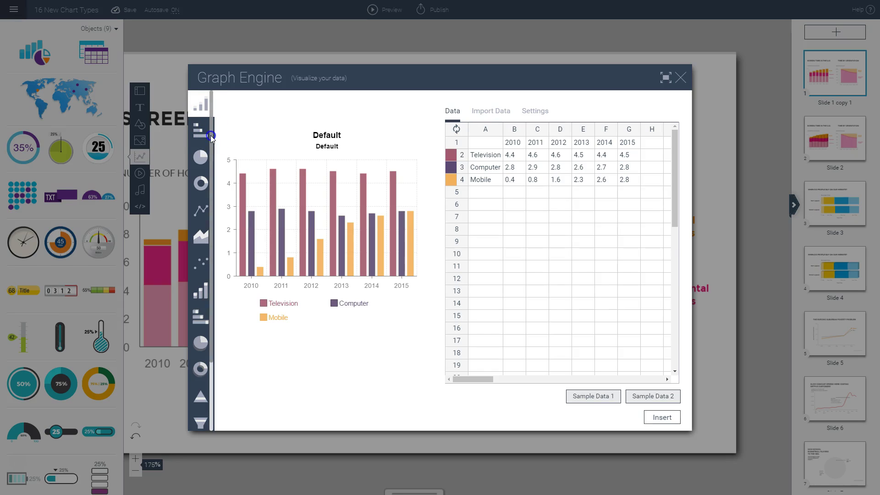
scroll(211, 136, "down", 3)
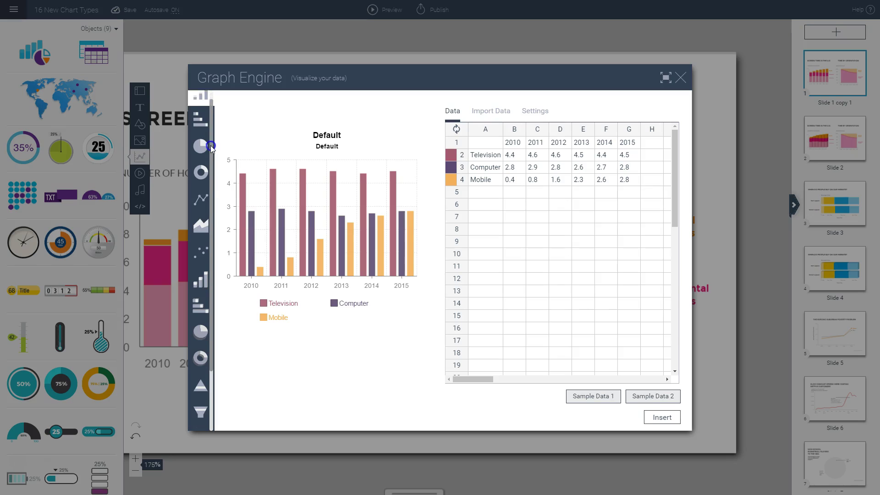
left_click(383, 198)
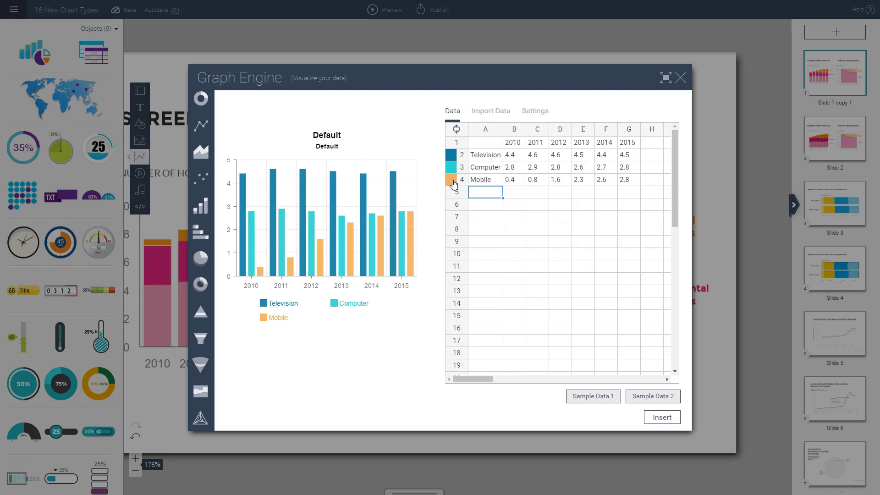
- From the Mobile series swatch, add a cyan custom colour and browse the preset palettes
left_click(452, 182)
left_click(459, 189)
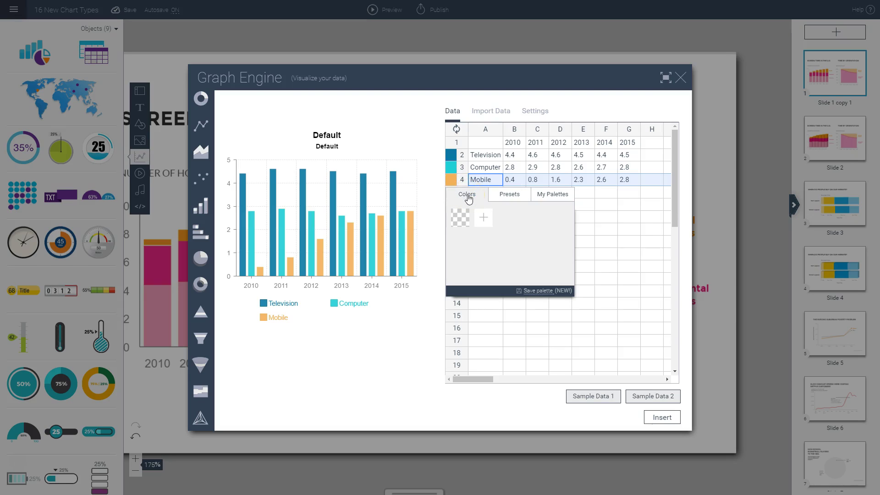
left_click(483, 221)
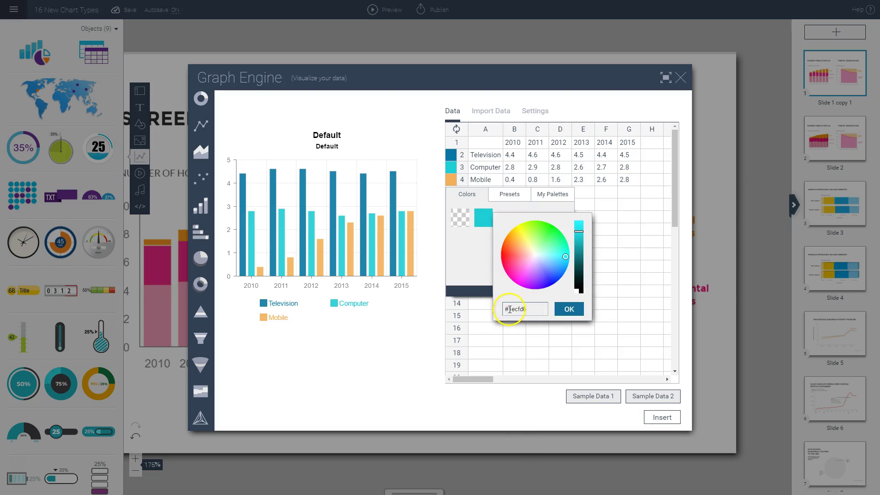
left_click(560, 310)
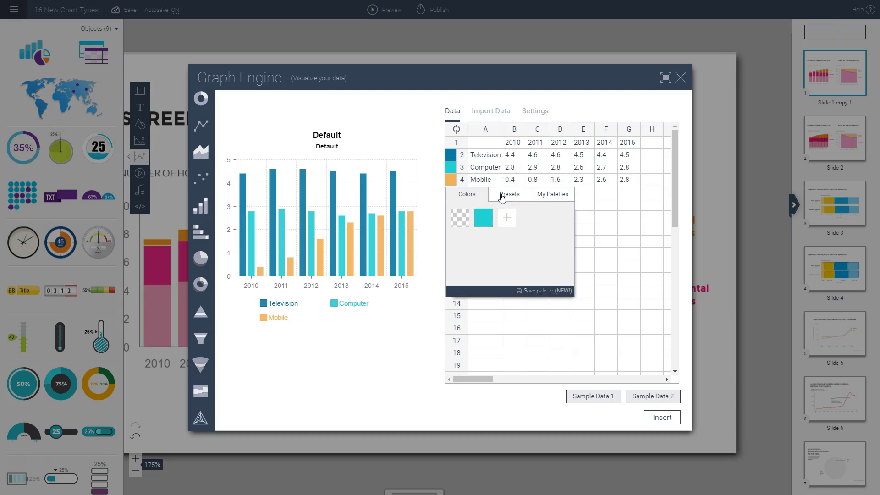
left_click(501, 196)
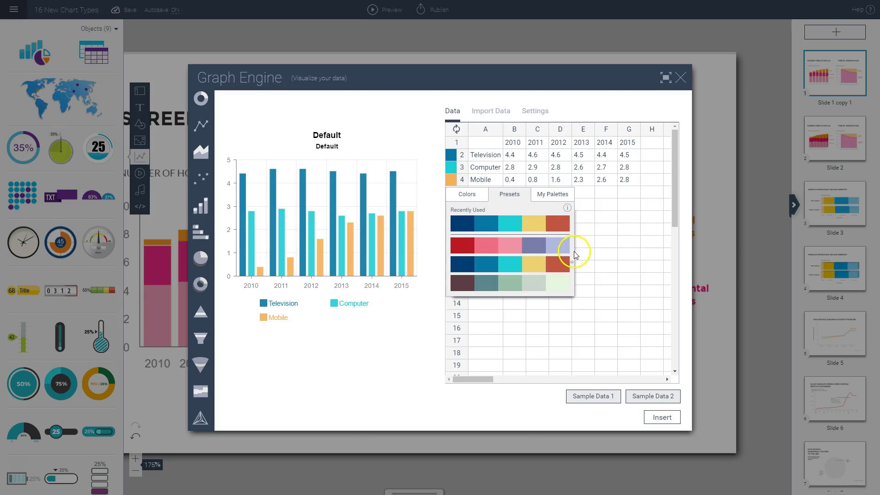
scroll(570, 272, "down", 3)
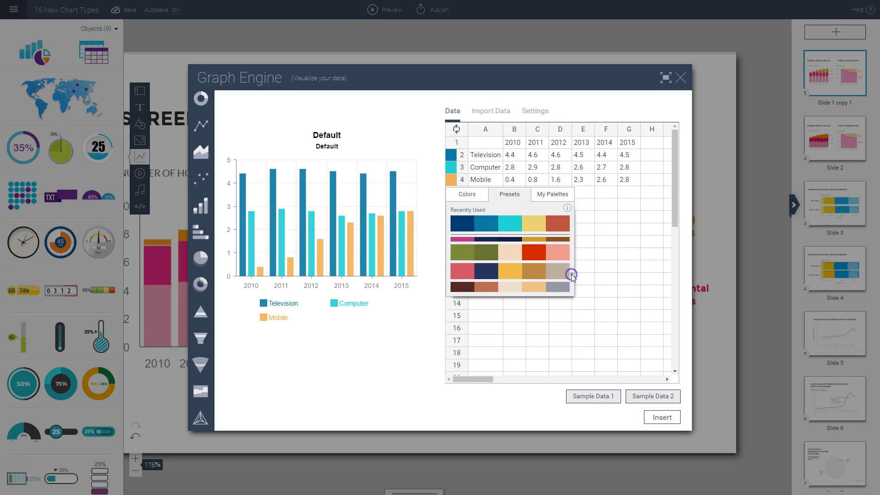
left_click(467, 194)
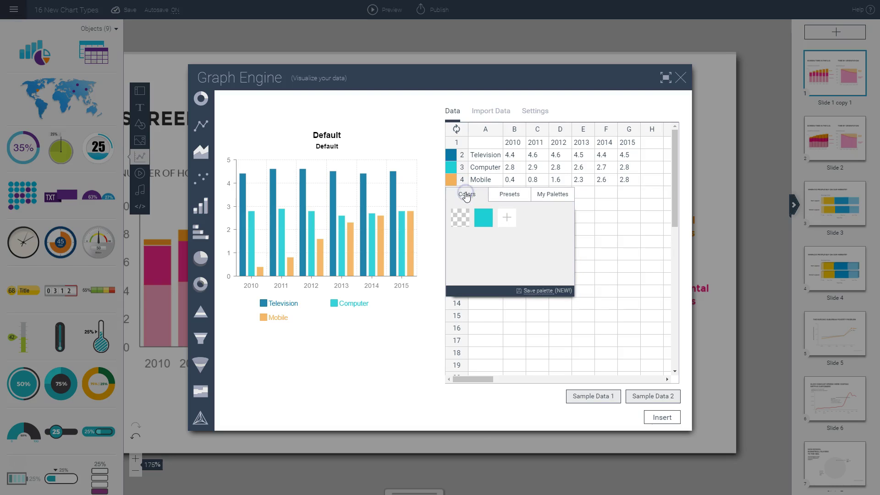
- Add an orange custom colour, tuning the shade toward gold
left_click(506, 216)
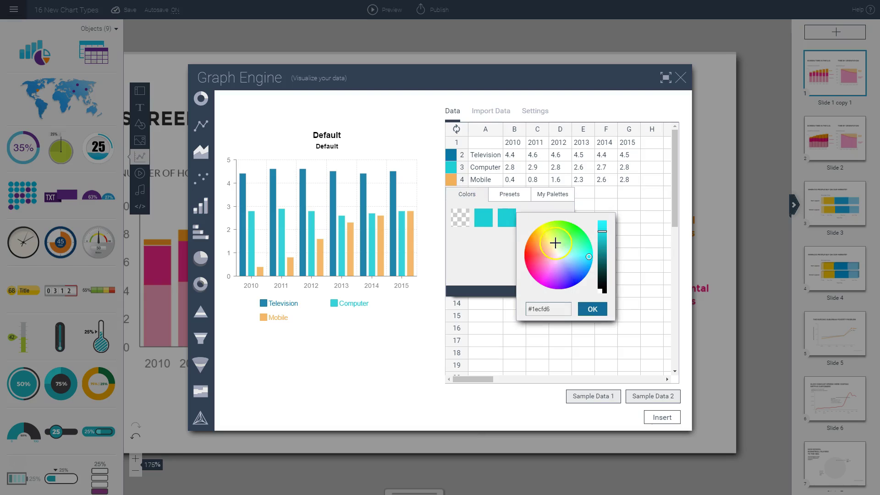
left_click(545, 255)
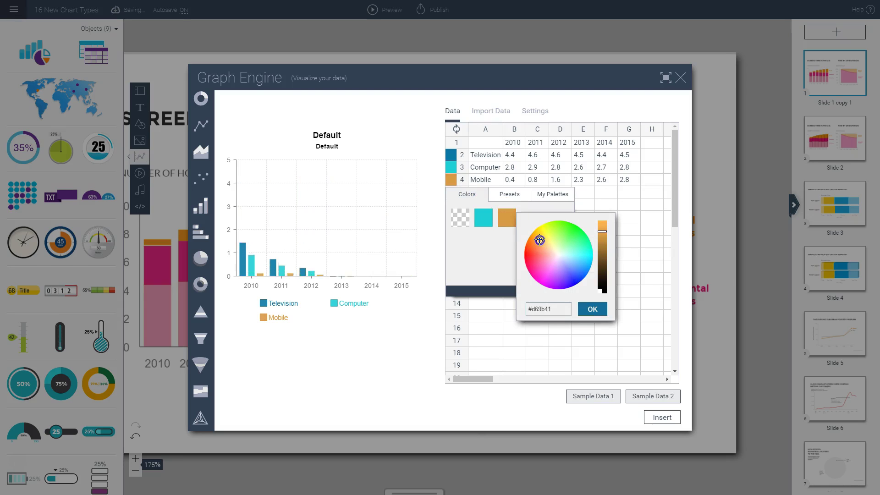
left_click(541, 236)
mouse_move(537, 237)
left_mouse_down()
mouse_move(547, 249)
mouse_move(534, 242)
left_mouse_up()
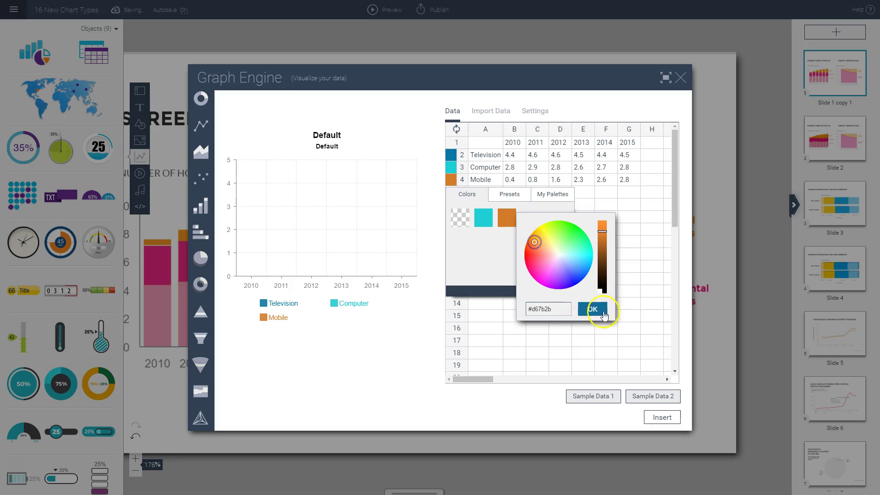
left_click(591, 308)
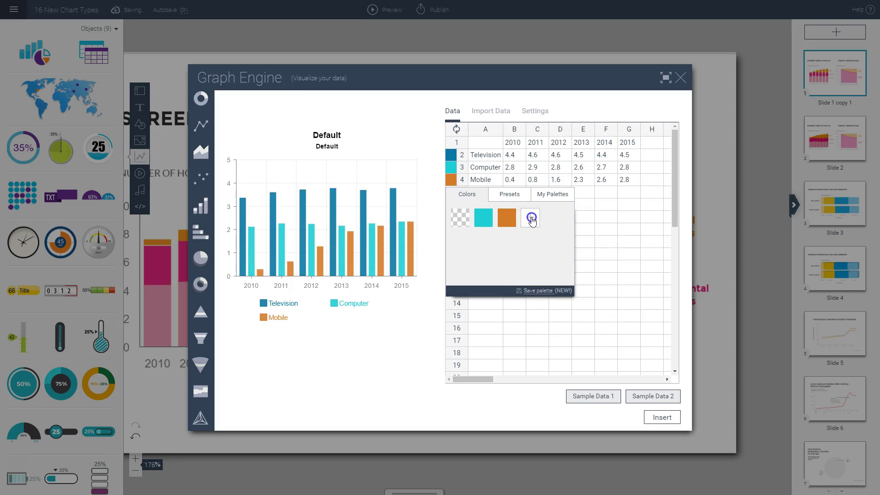
- Add blue-violet and green custom colours, leaving the Mobile bars green
left_click(532, 219)
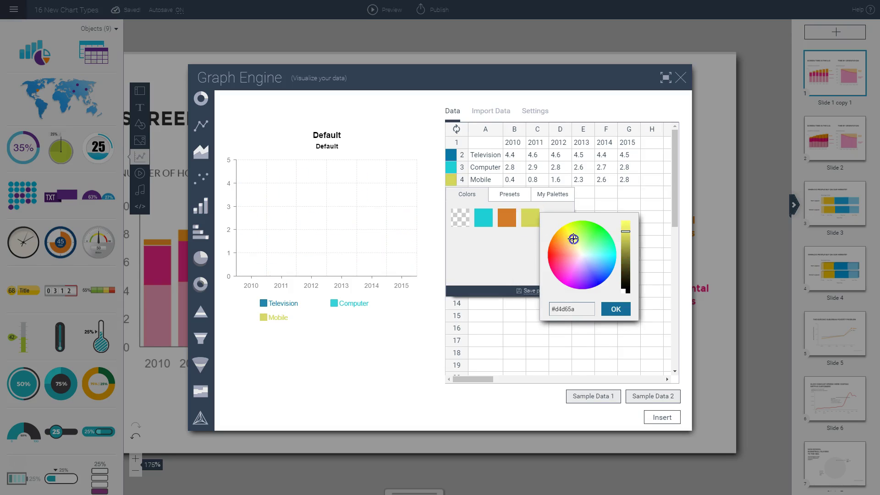
left_click_drag(572, 237, 592, 271)
left_click(614, 310)
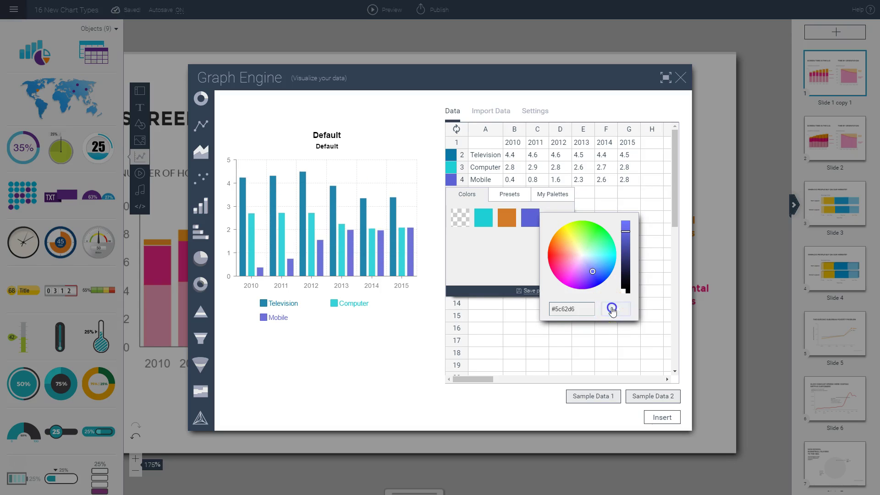
left_click(546, 220)
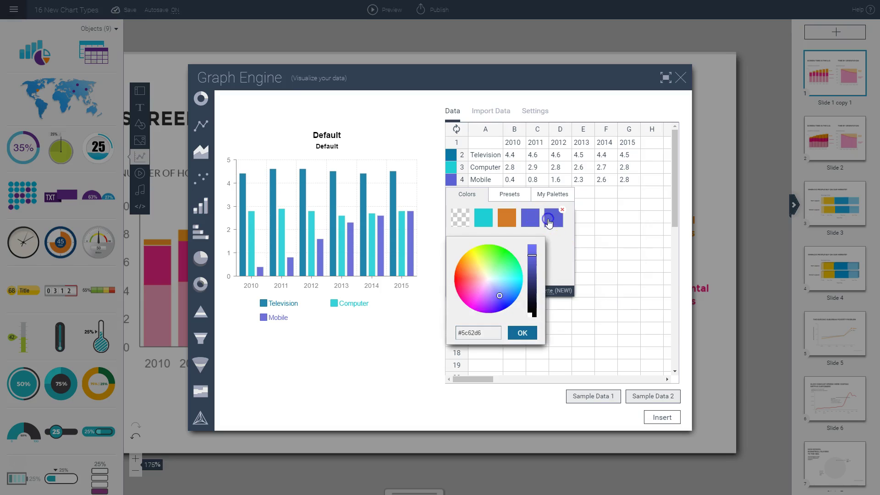
left_click(478, 261)
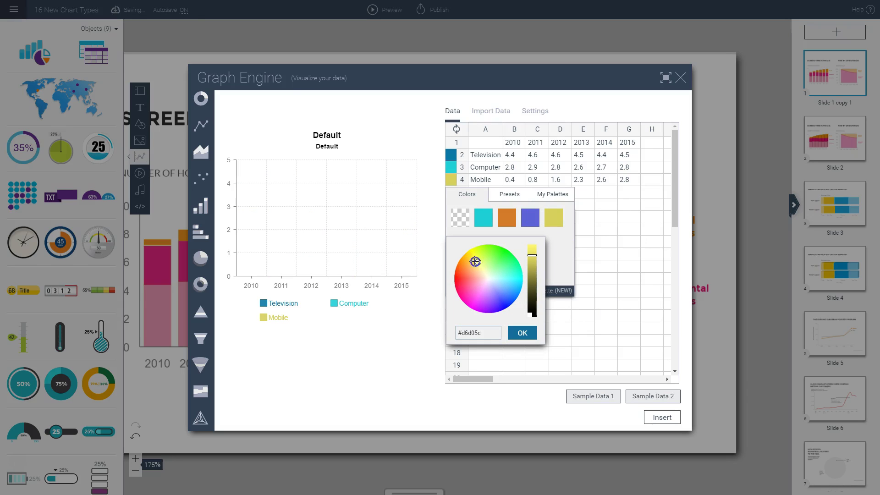
left_click(494, 265)
left_click(522, 332)
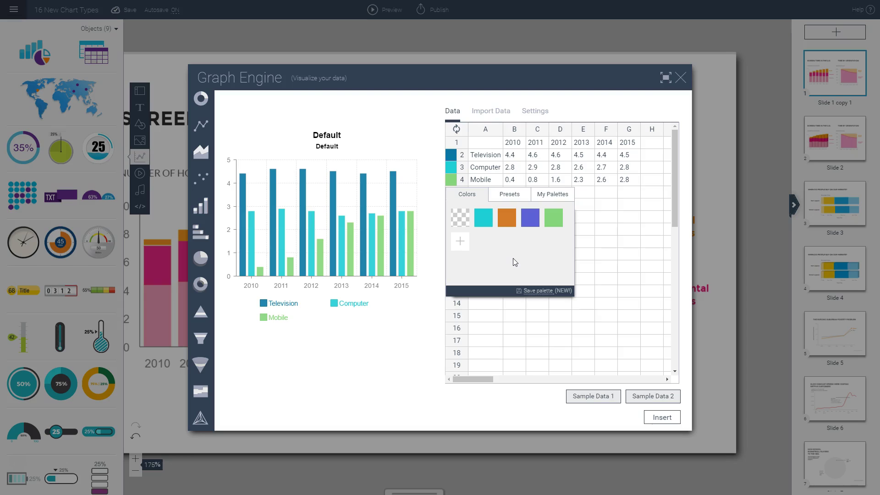
- Save the custom colours as a palette named 'Brand Palette'
left_click(533, 293)
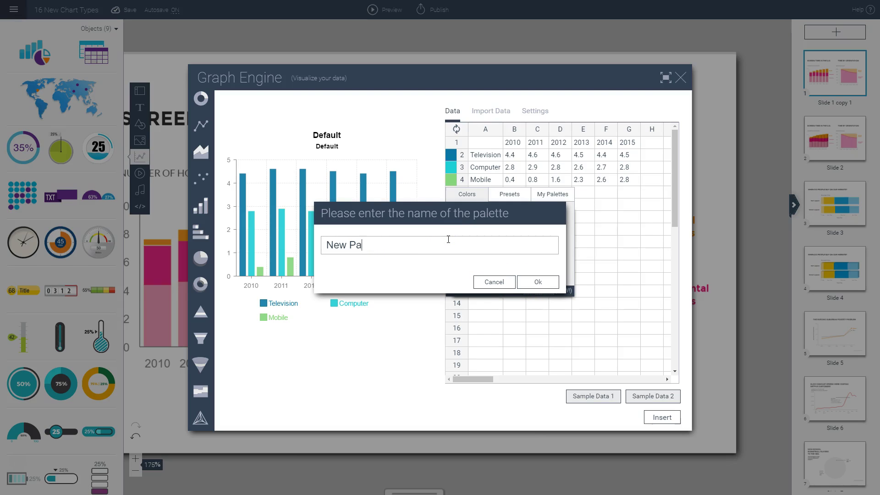
key("BackSpace")
key("BackSpace")
key("BackSpace")
key("BackSpace")
key("BackSpace")
key("BackSpace")
type("Brand Pal")
left_click(539, 284)
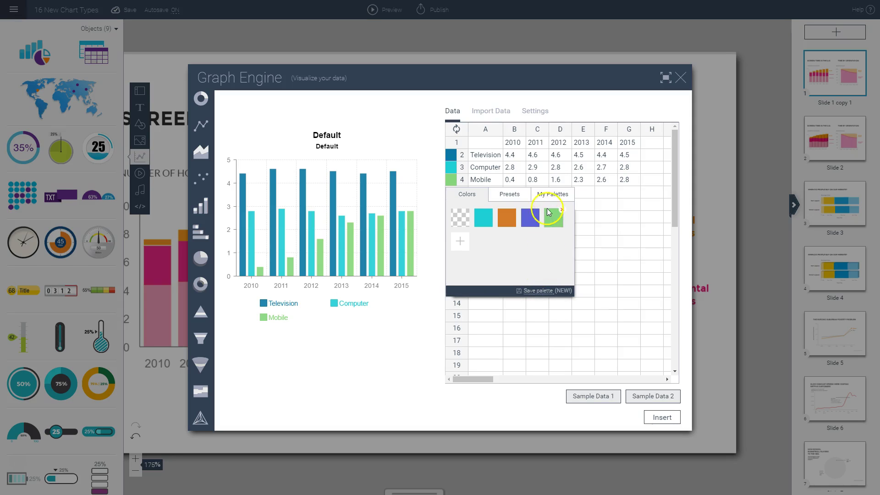
- Browse My Palettes, viewing the Visme Brand Color and Brand Palette palettes
left_click(546, 198)
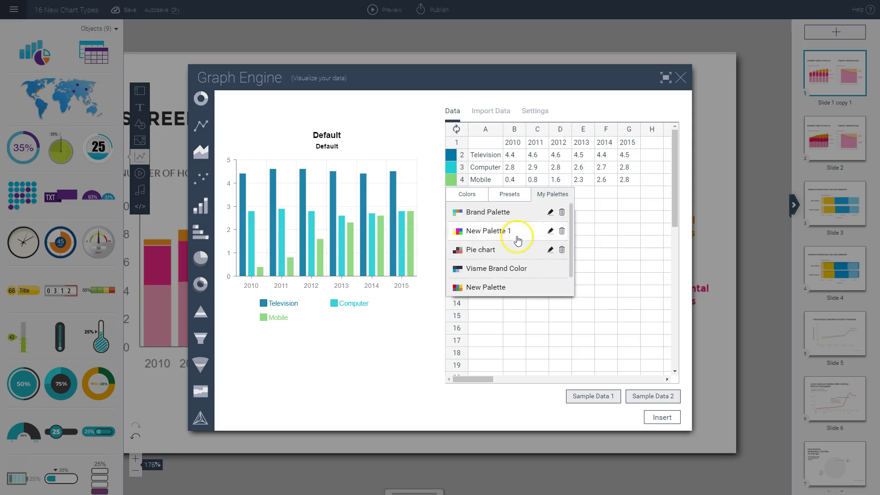
left_click(502, 272)
left_click(491, 215)
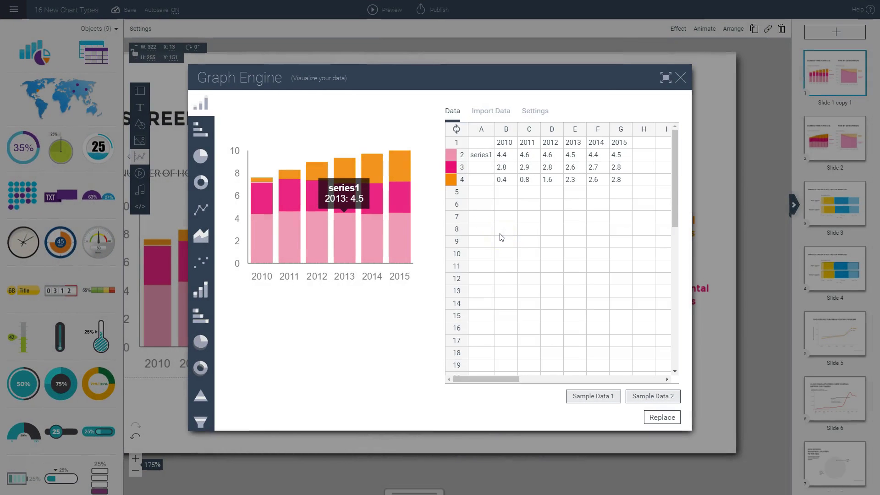
- Turn on grid lines in the stacked bar chart's settings
left_click(533, 113)
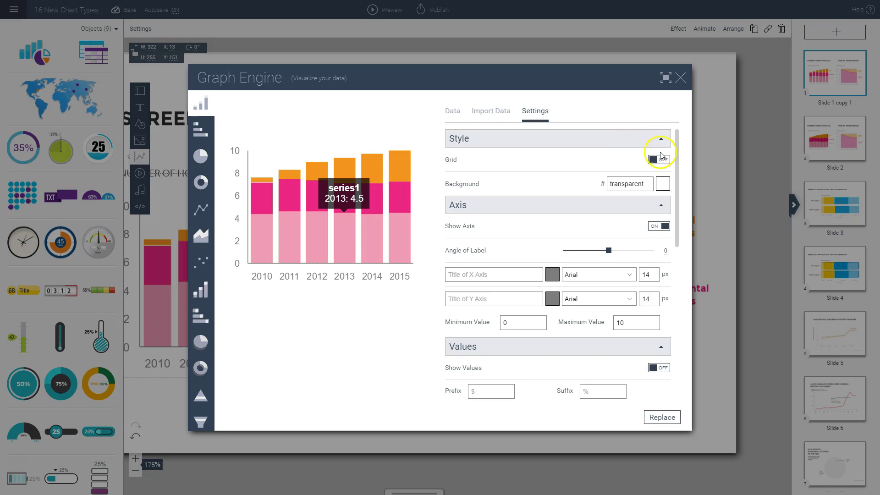
left_click(660, 161)
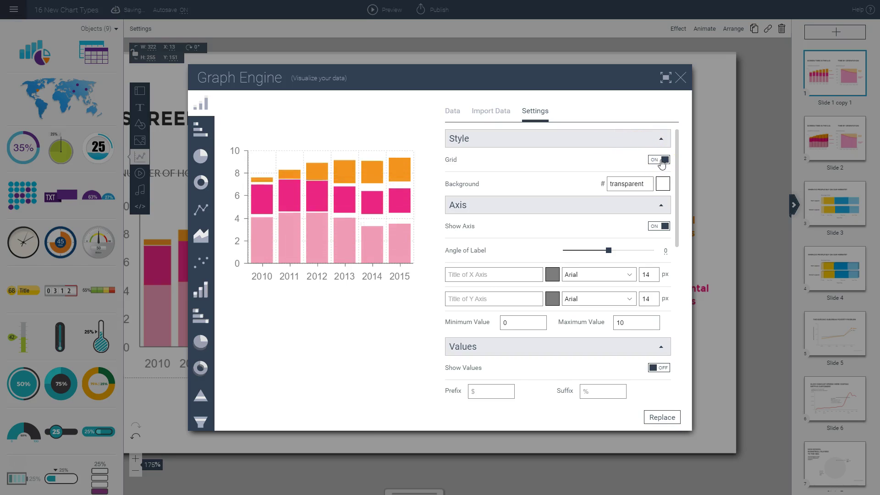
left_click(660, 161)
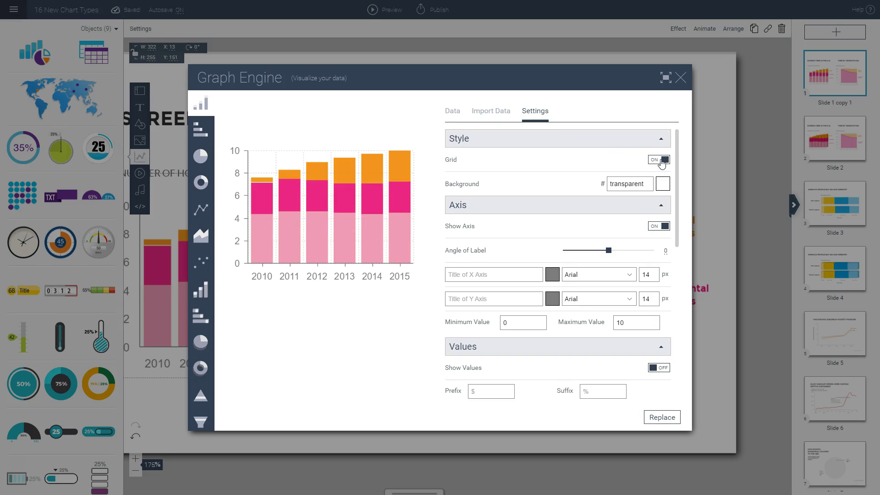
- Set the chart background to yellow from the Visme Brand Color palette
left_click(663, 184)
left_click(663, 185)
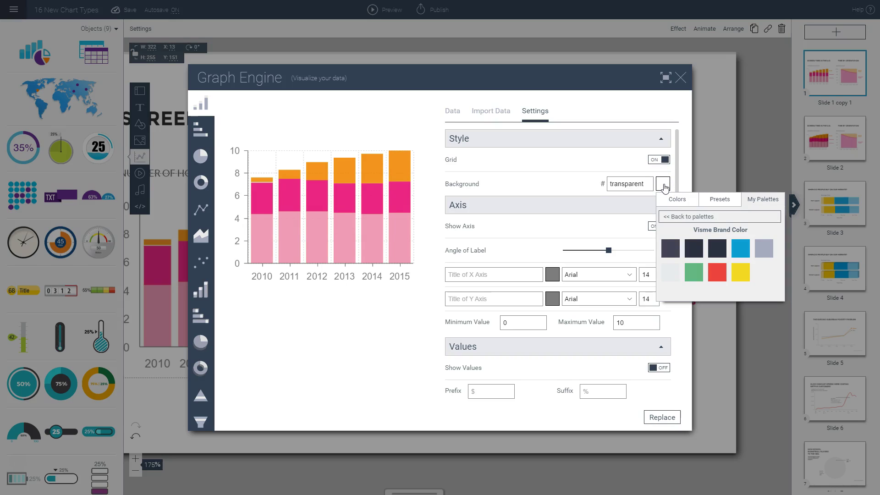
left_click(744, 278)
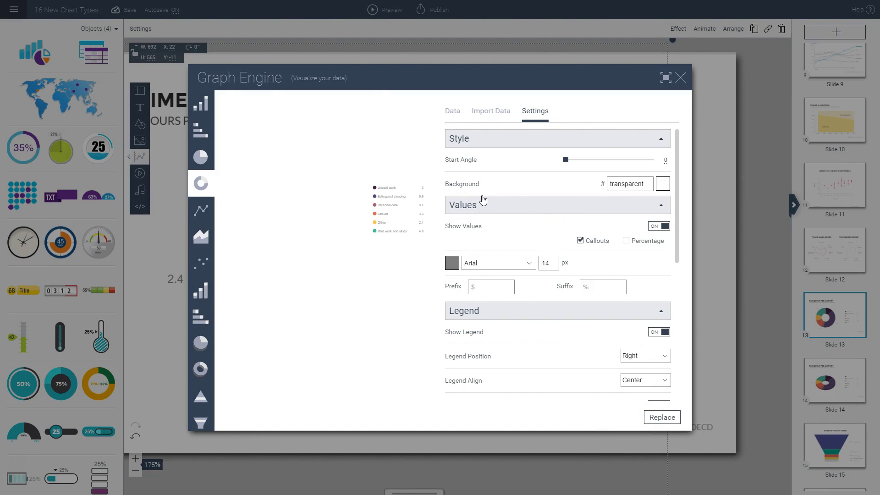
- Rotate the donut chart's start angle to 166, then reset it to 0
left_click(566, 160)
mouse_move(567, 164)
left_mouse_down()
mouse_move(613, 167)
mouse_move(559, 165)
left_mouse_up()
left_click(666, 160)
double_click(666, 160)
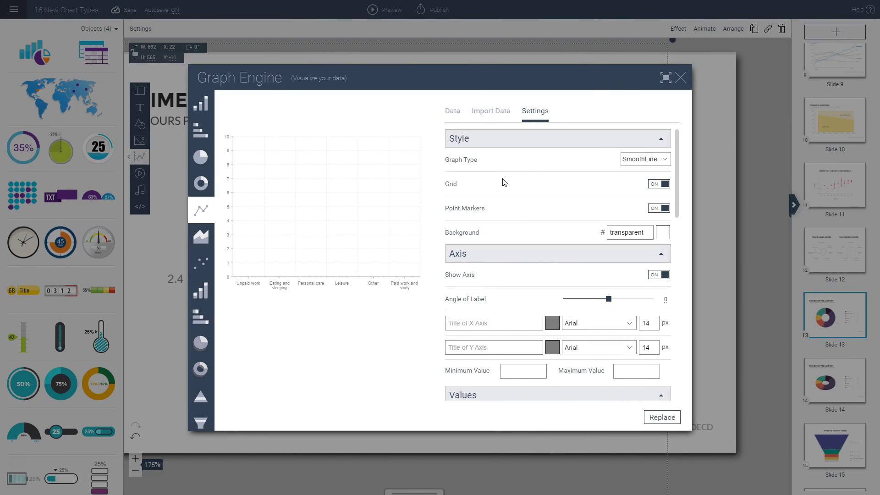
- Switch the line chart style to straight Line, then to Step lines
left_click(641, 159)
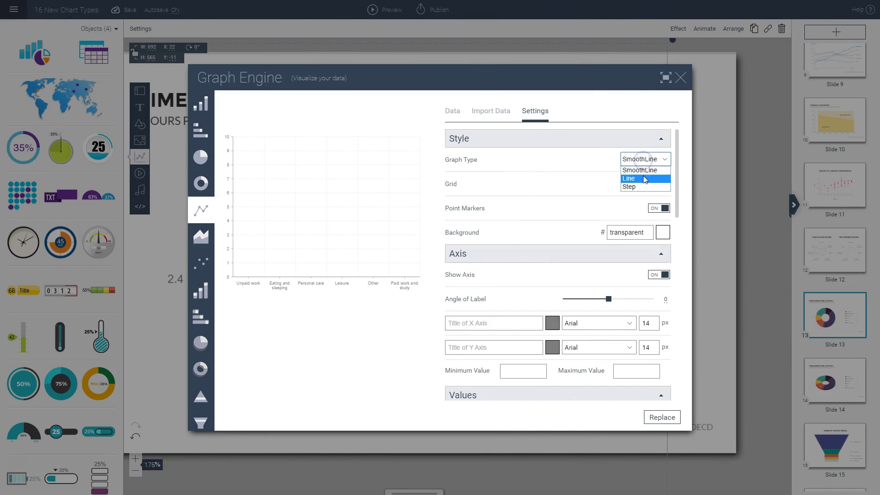
left_click(644, 179)
left_click(639, 159)
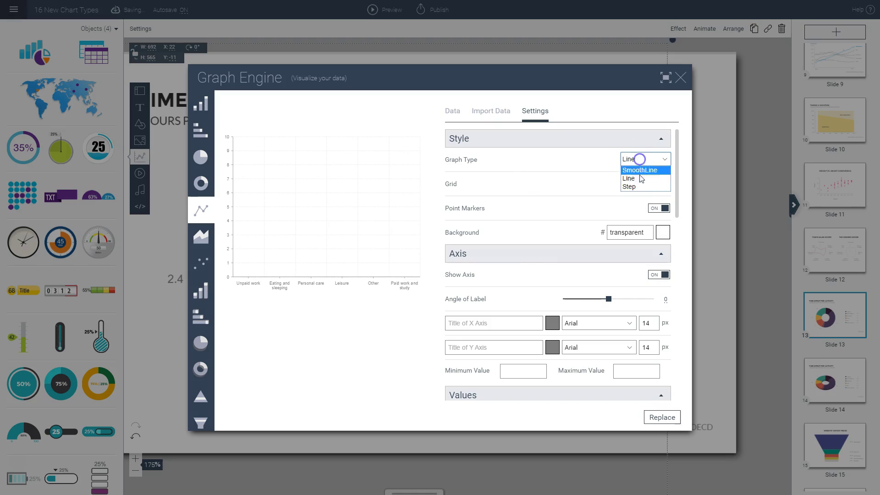
left_click(643, 186)
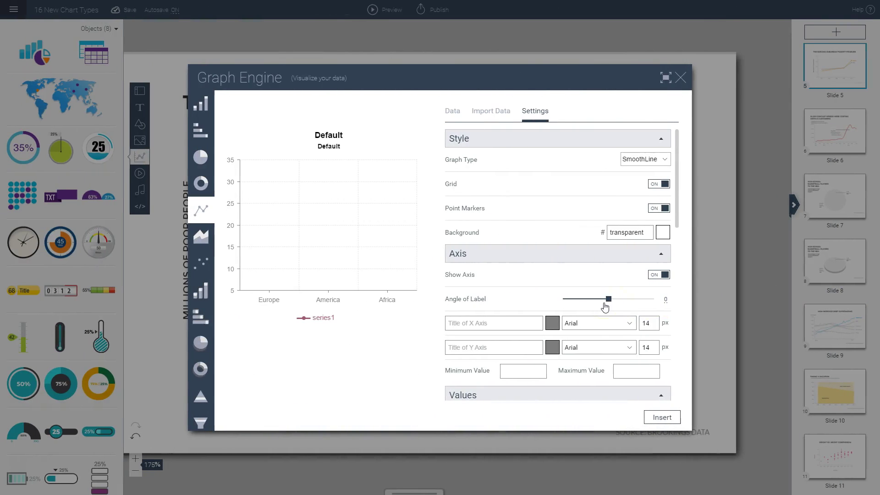
- Toggle the axes off and on, slant the x-axis labels, and select the x-axis title field
left_click(652, 276)
left_click(652, 276)
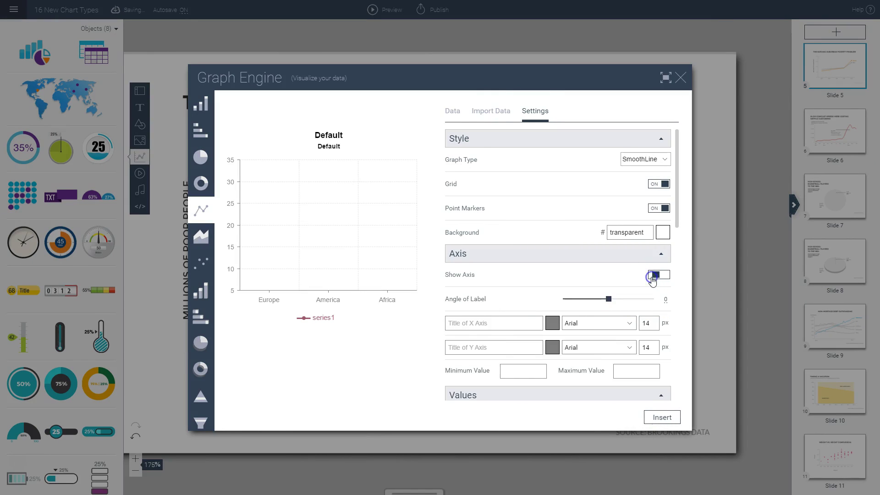
mouse_move(608, 298)
left_mouse_down()
mouse_move(588, 300)
mouse_move(607, 303)
left_mouse_up()
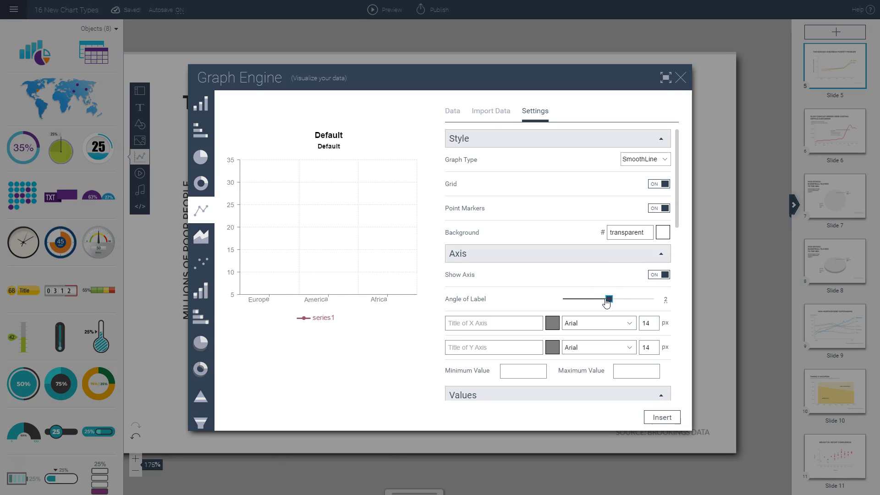
left_click(516, 323)
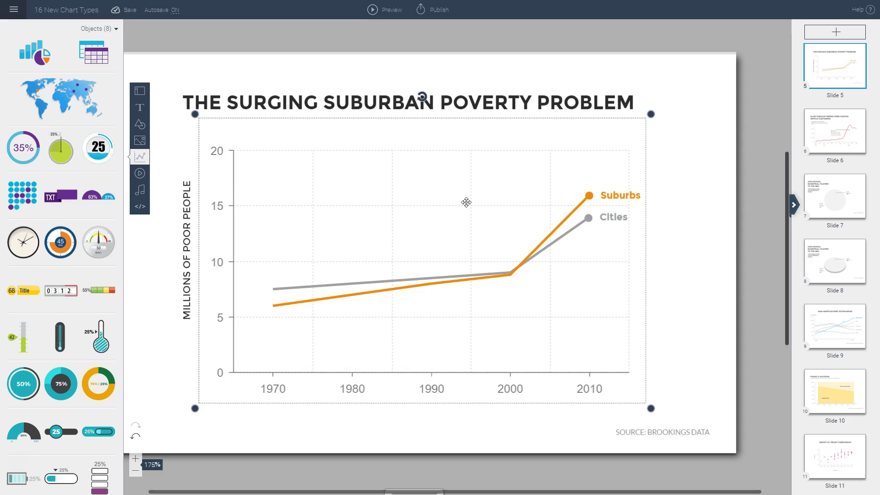
- Reopen the poverty chart, set the axis minimum value to 5, and replace the slide's chart
double_click(466, 202)
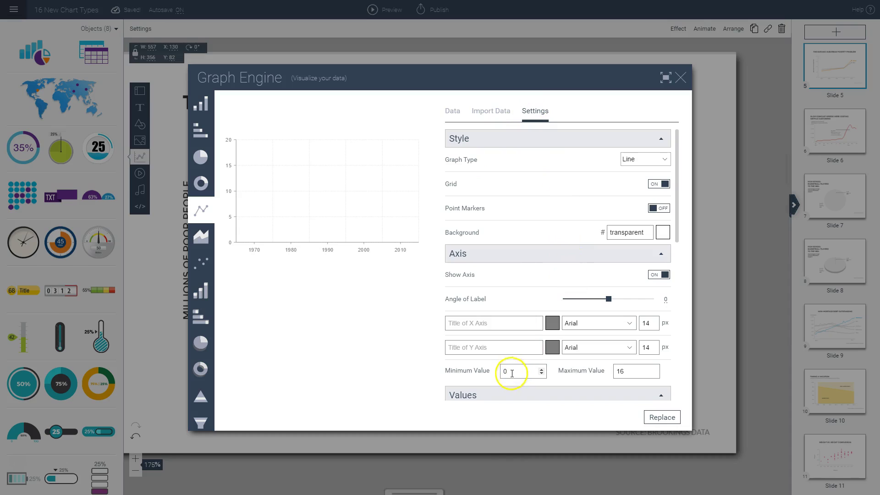
left_click_drag(510, 372, 501, 374)
type("5")
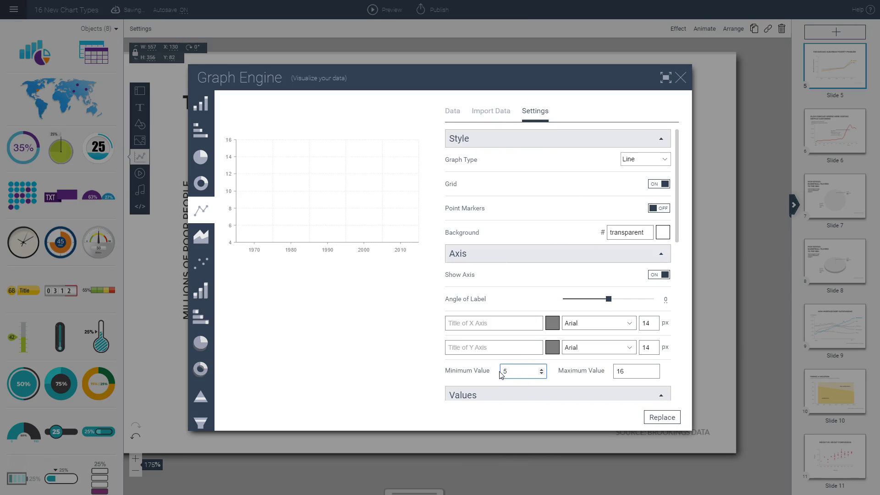
left_click(658, 418)
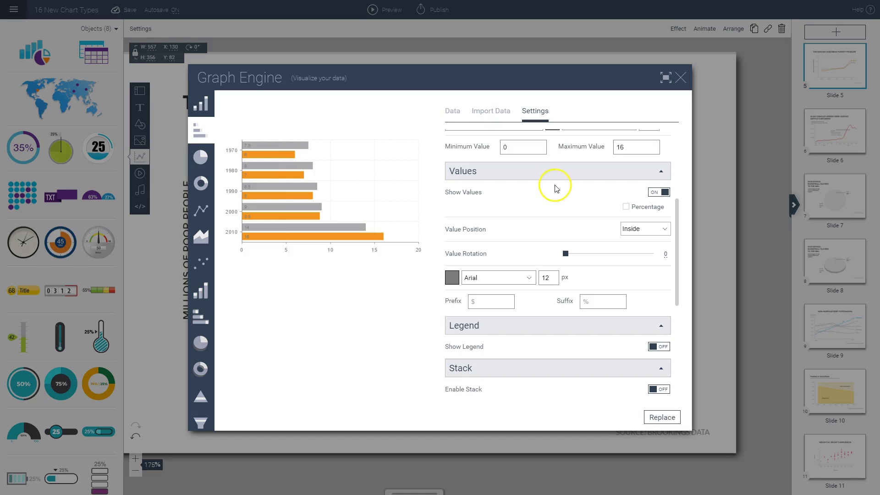
- Switch Show Values off and check the value Prefix and Suffix fields
left_click(653, 195)
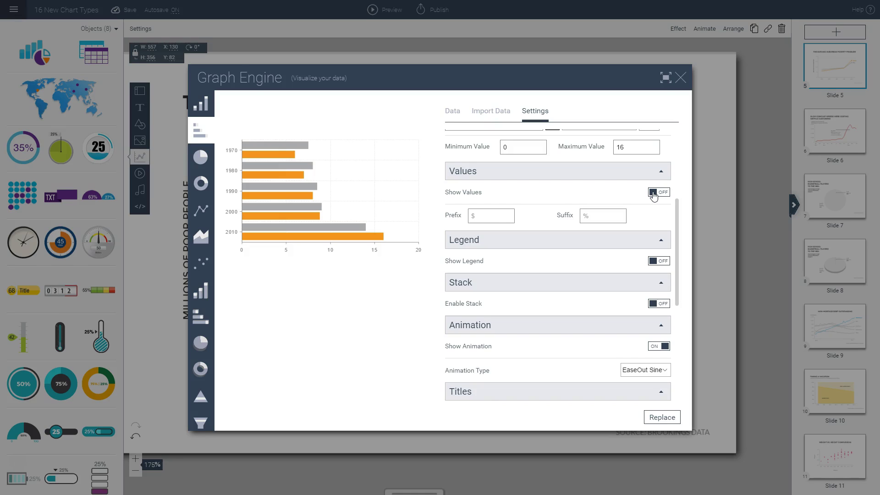
left_click(493, 215)
left_click(587, 216)
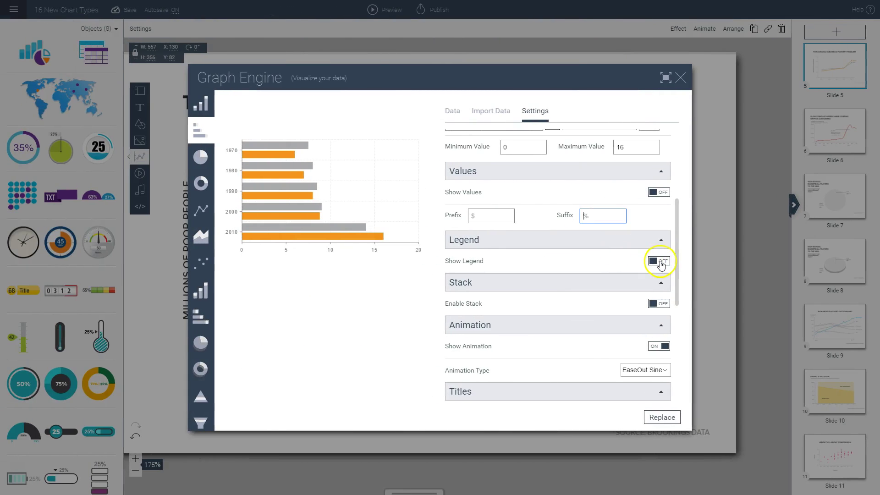
- Turn on the legend with position Bottom and alignment Center
left_click(662, 263)
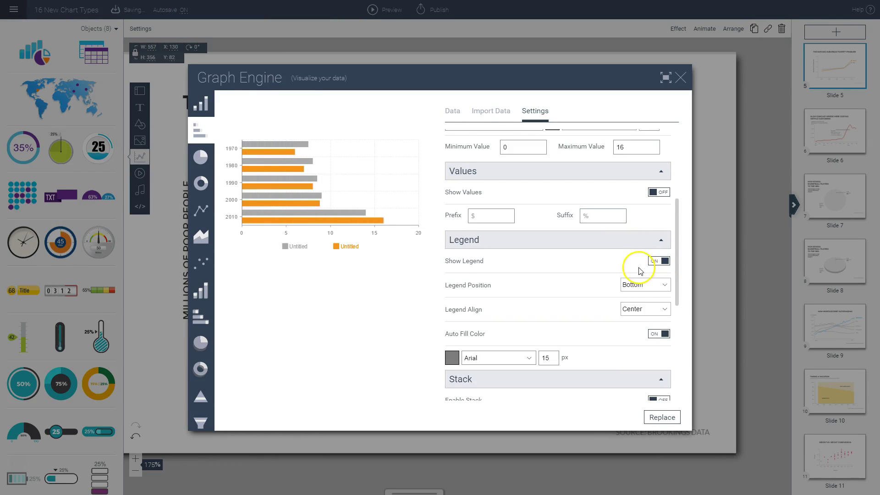
left_click(637, 286)
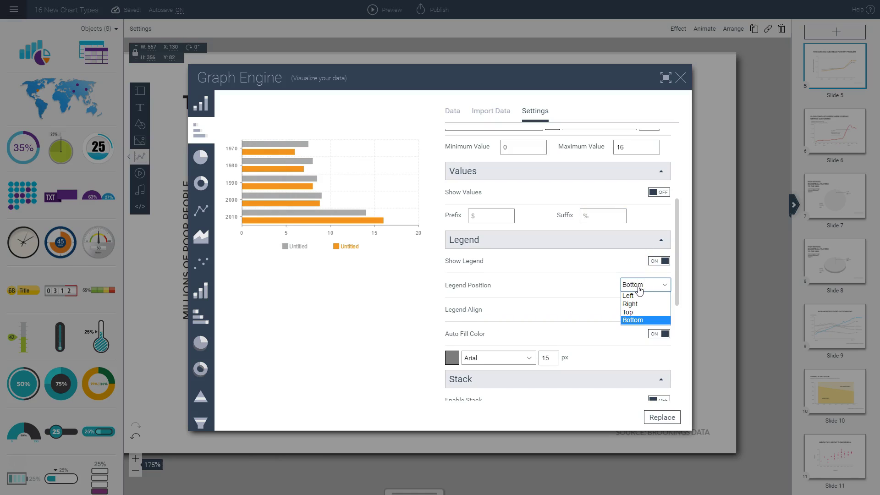
left_click(612, 288)
left_click(632, 312)
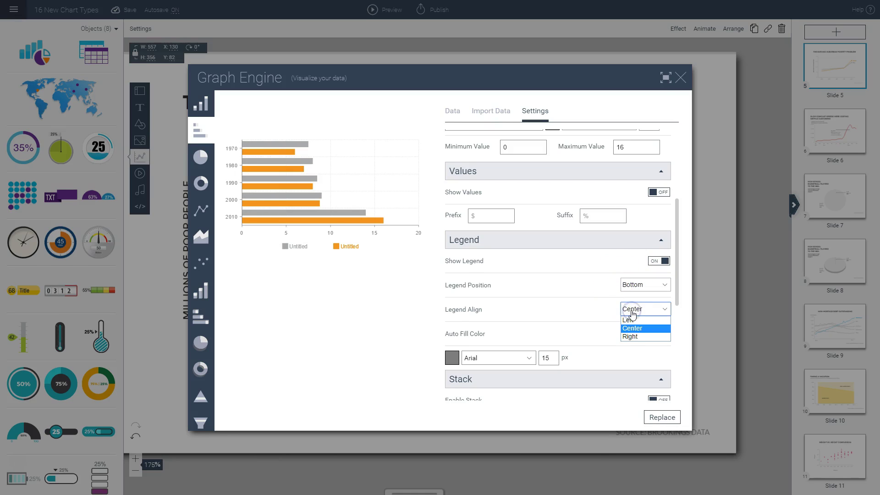
left_click(597, 291)
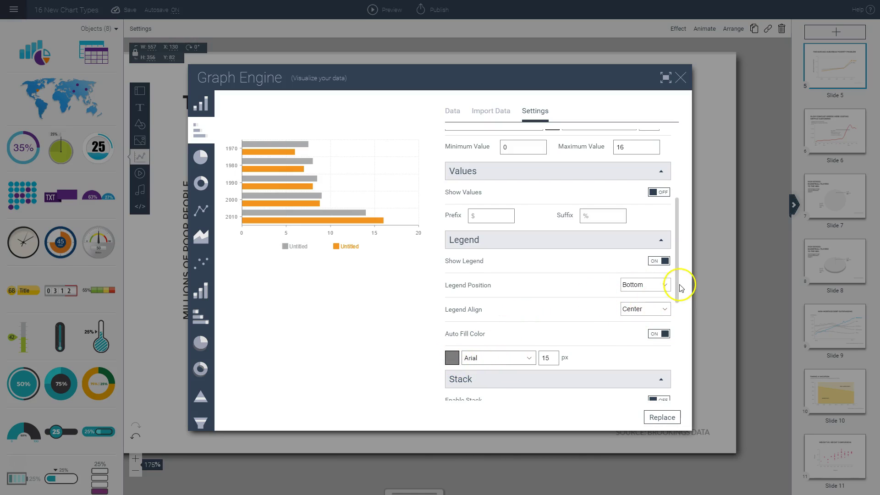
left_click_drag(677, 293, 676, 356)
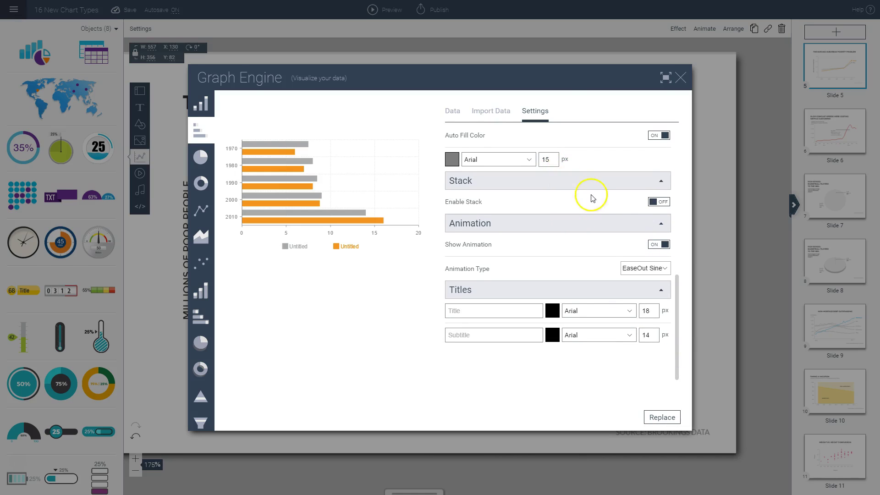
- Enable stacking and set animation to EaseIn Sine after trying Bounce, Elastic and EaseOut Sine
left_click(663, 203)
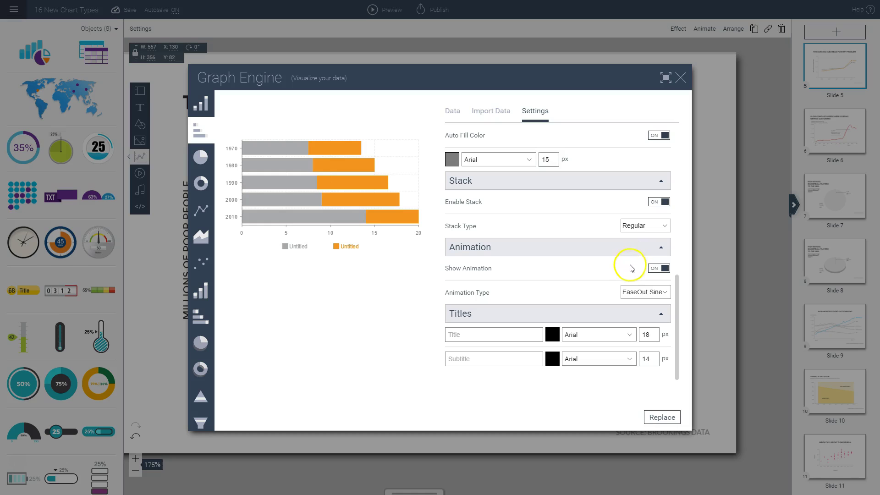
left_click(640, 293)
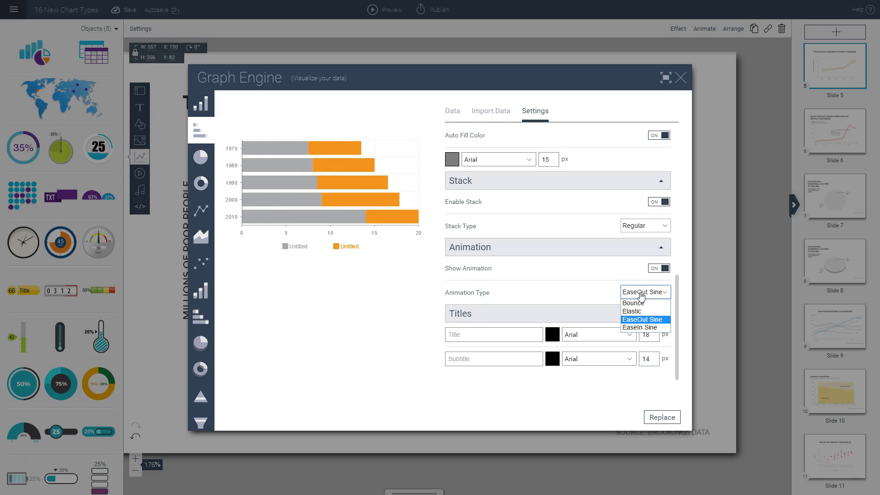
left_click(631, 303)
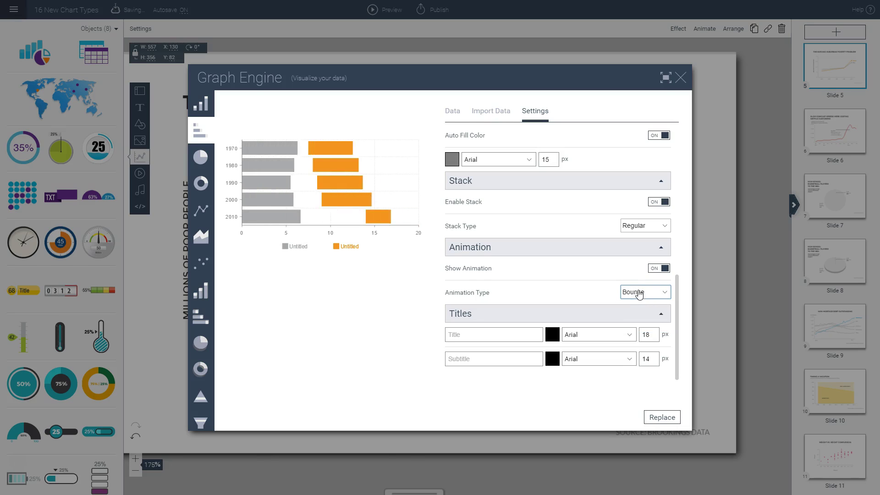
left_click(639, 294)
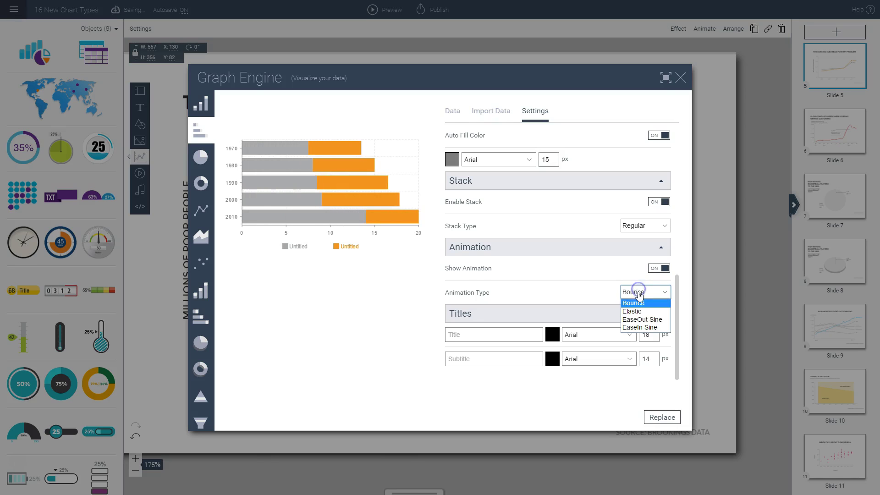
left_click(641, 313)
left_click(639, 291)
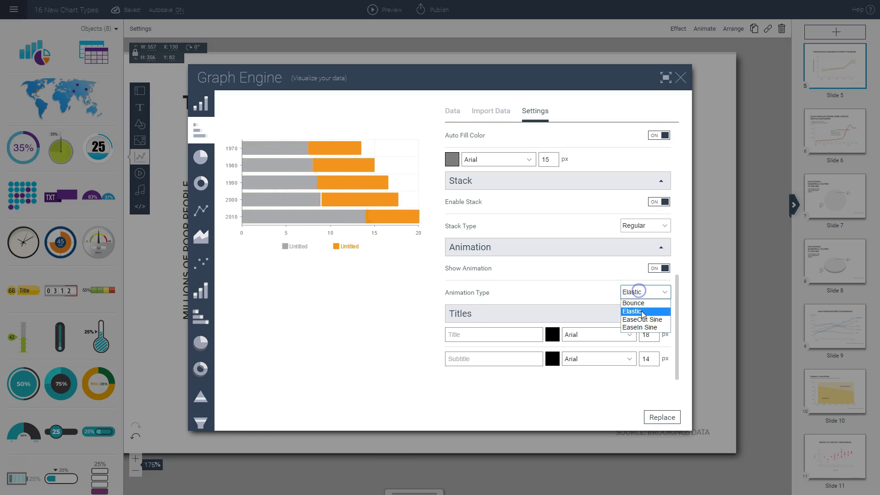
left_click(642, 320)
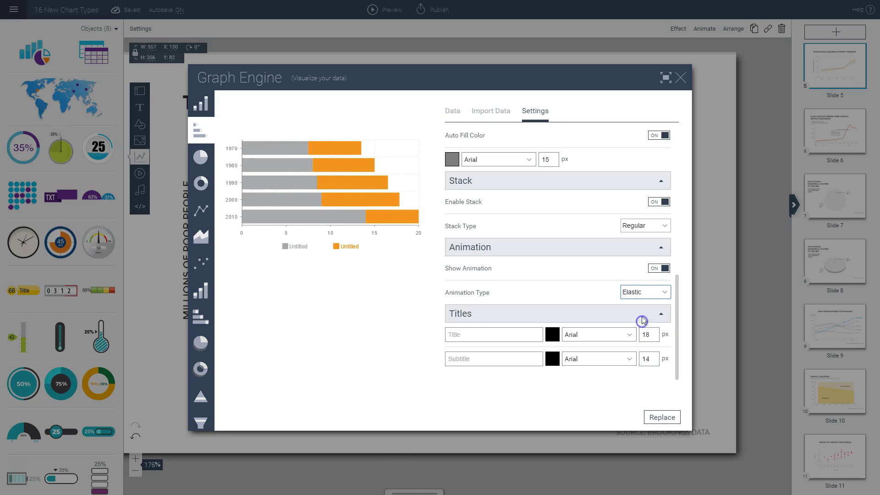
left_click(641, 293)
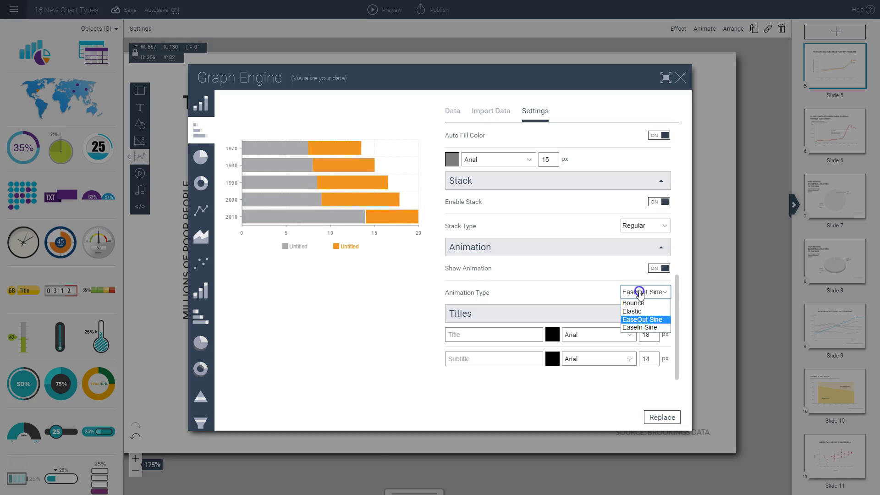
left_click(643, 327)
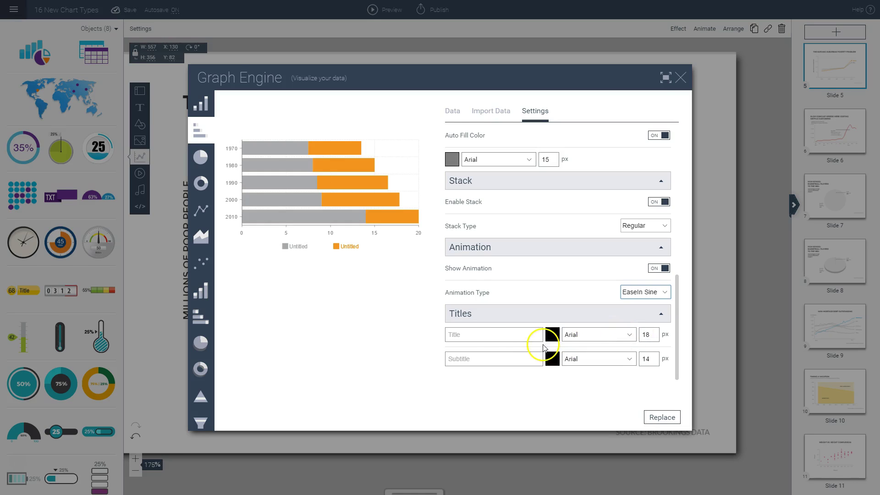
- Inspect the chart's Title and Subtitle fields and scroll through the Title font list (Arial 18 px)
left_click(485, 333)
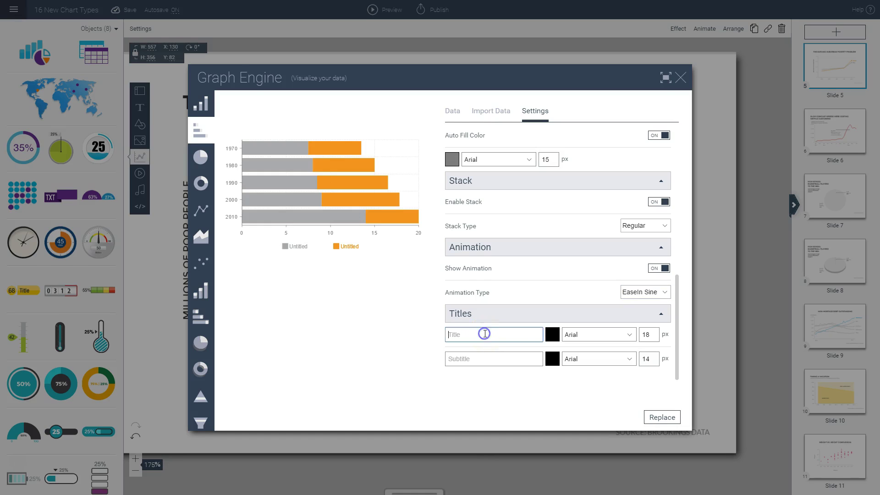
left_click(496, 358)
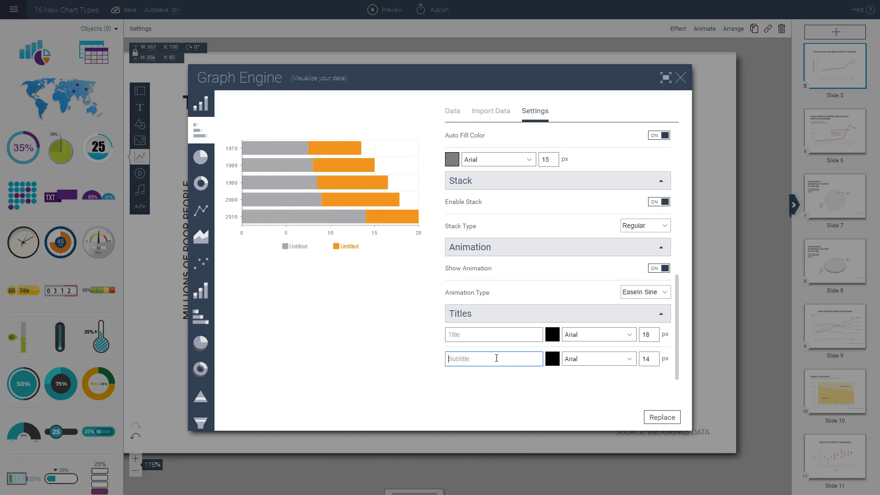
left_click(604, 340)
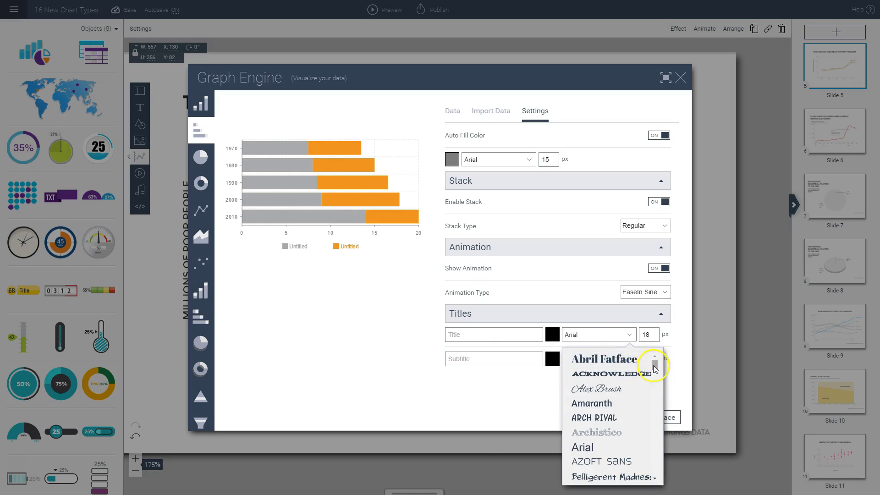
left_click_drag(655, 359, 660, 479)
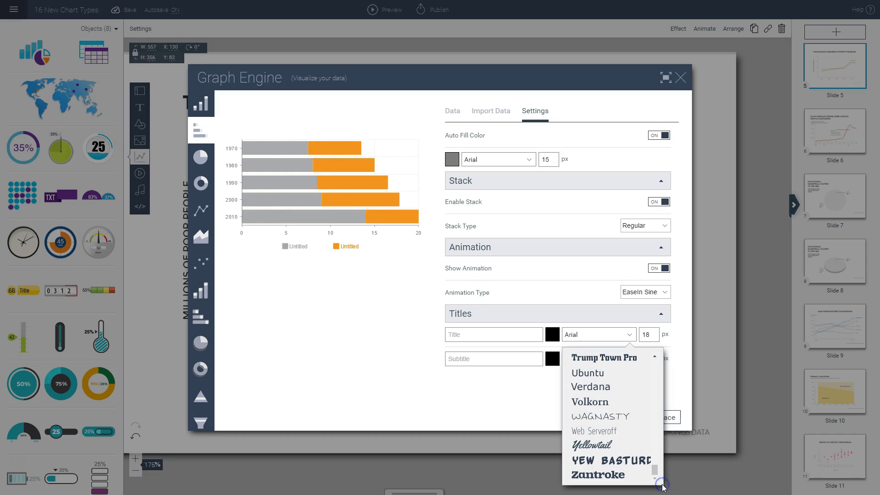